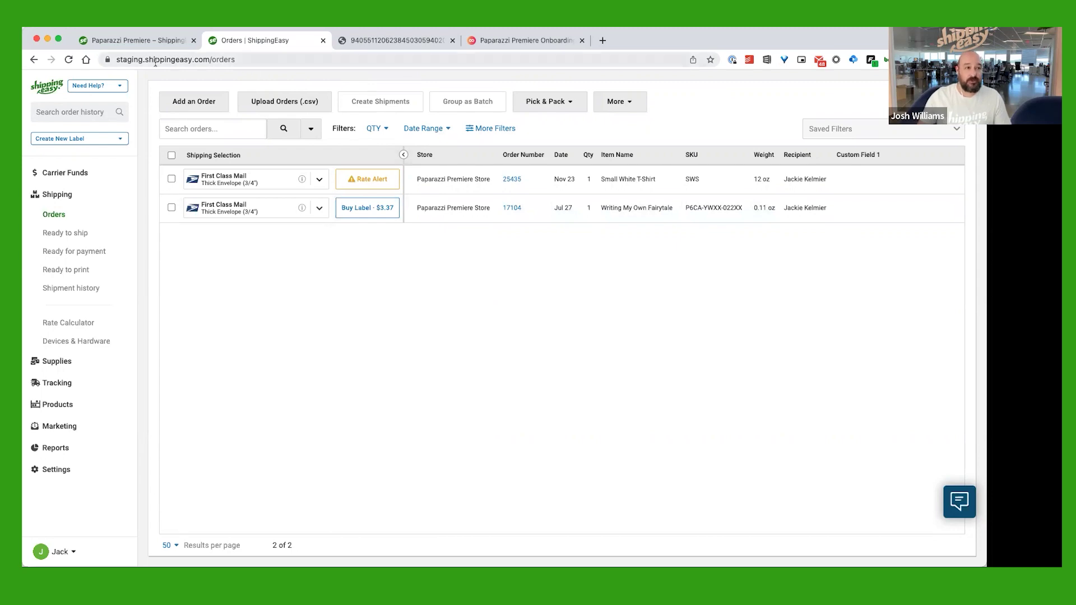
Open the Paparazzi Premiere help article and read down to step 3's password sign-up screenshot
{"action": "left_click", "coordinate": [144, 44]}
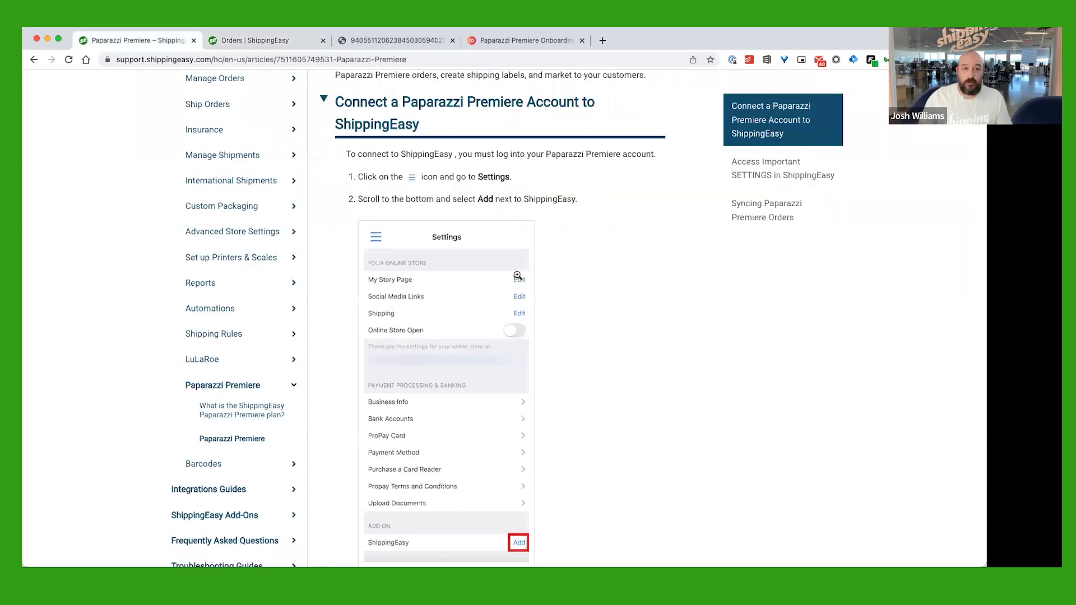
{"action": "scroll", "coordinate": [570, 244], "scroll_direction": "up", "scroll_amount": 3}
{"action": "scroll", "coordinate": [570, 247], "scroll_direction": "up", "scroll_amount": 4}
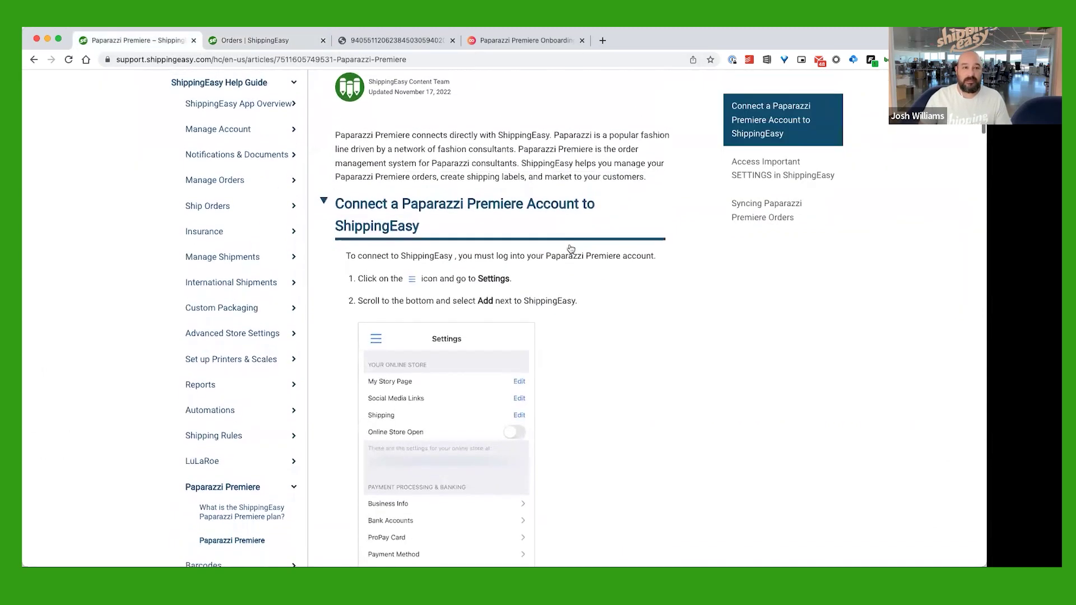
{"action": "scroll", "coordinate": [571, 245], "scroll_direction": "down", "scroll_amount": 6}
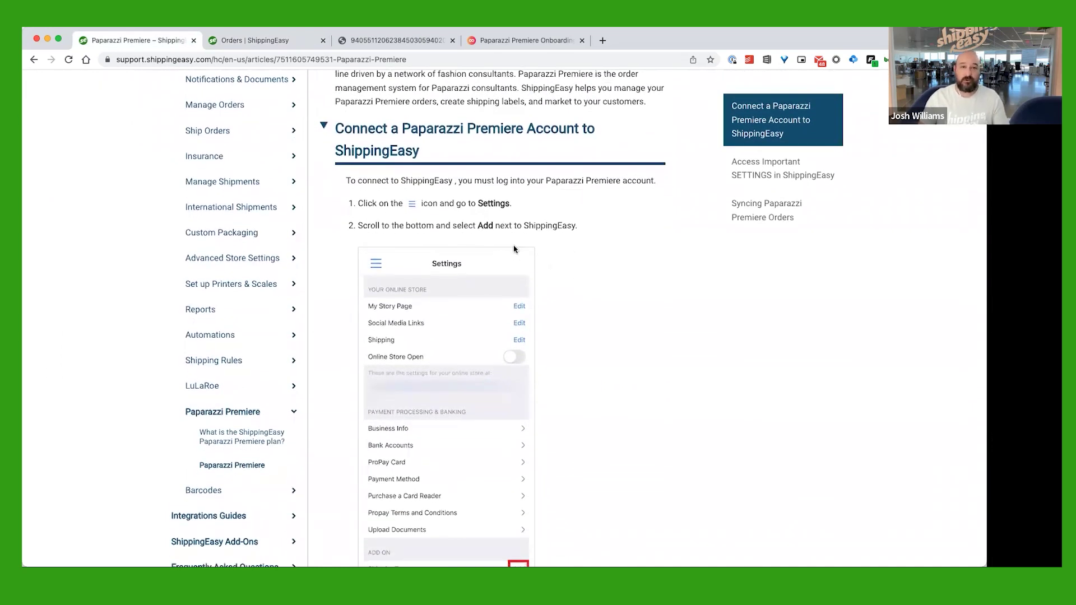
{"action": "scroll", "coordinate": [508, 274], "scroll_direction": "down", "scroll_amount": 1}
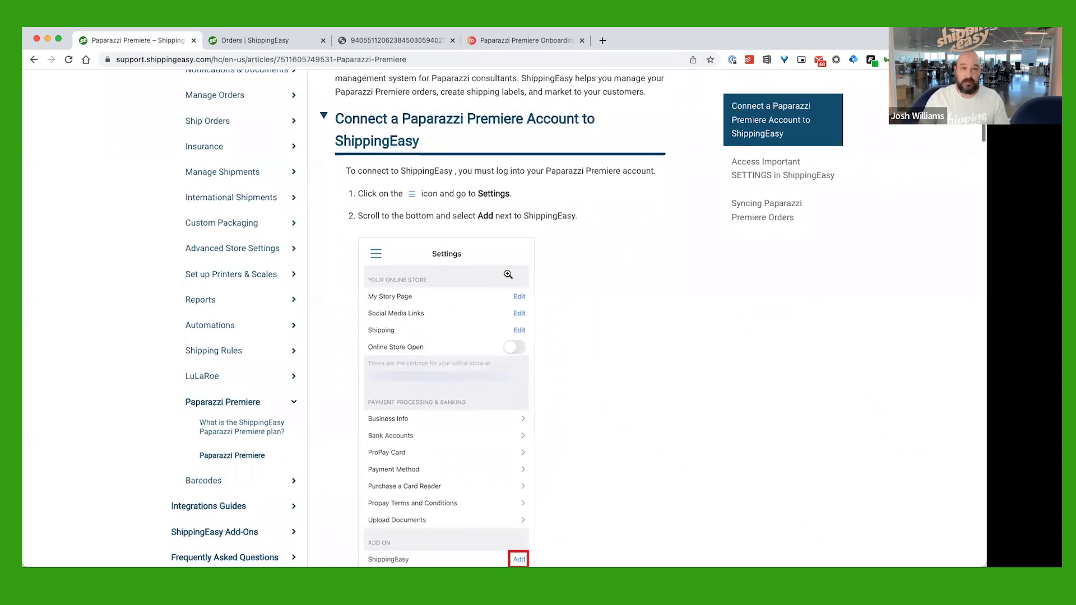
{"action": "scroll", "coordinate": [508, 274], "scroll_direction": "down", "scroll_amount": 3}
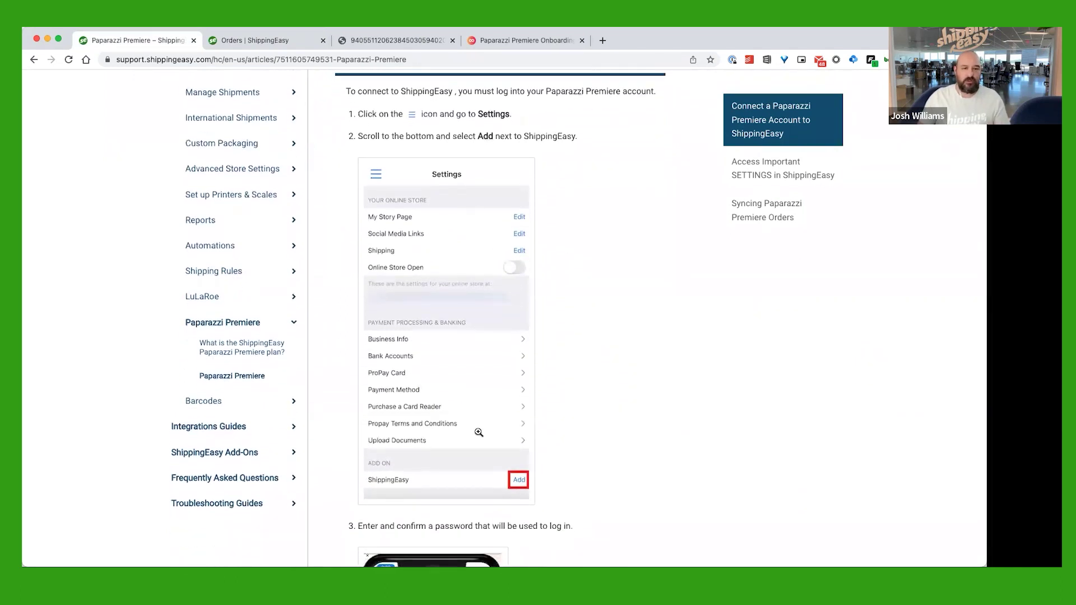
{"action": "scroll", "coordinate": [478, 432], "scroll_direction": "down", "scroll_amount": 2}
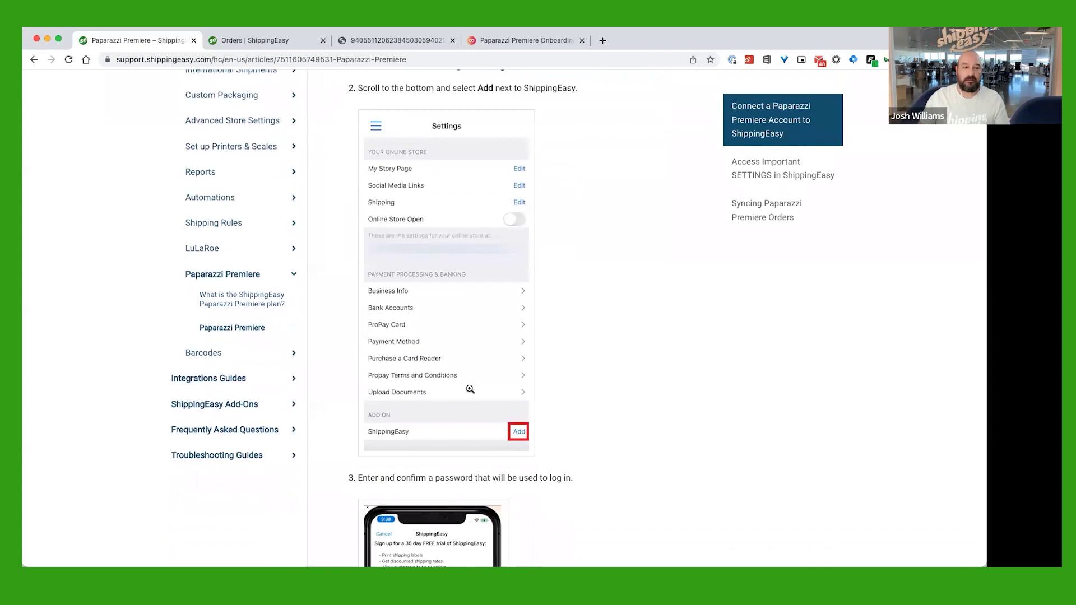
{"action": "scroll", "coordinate": [470, 389], "scroll_direction": "down", "scroll_amount": 2}
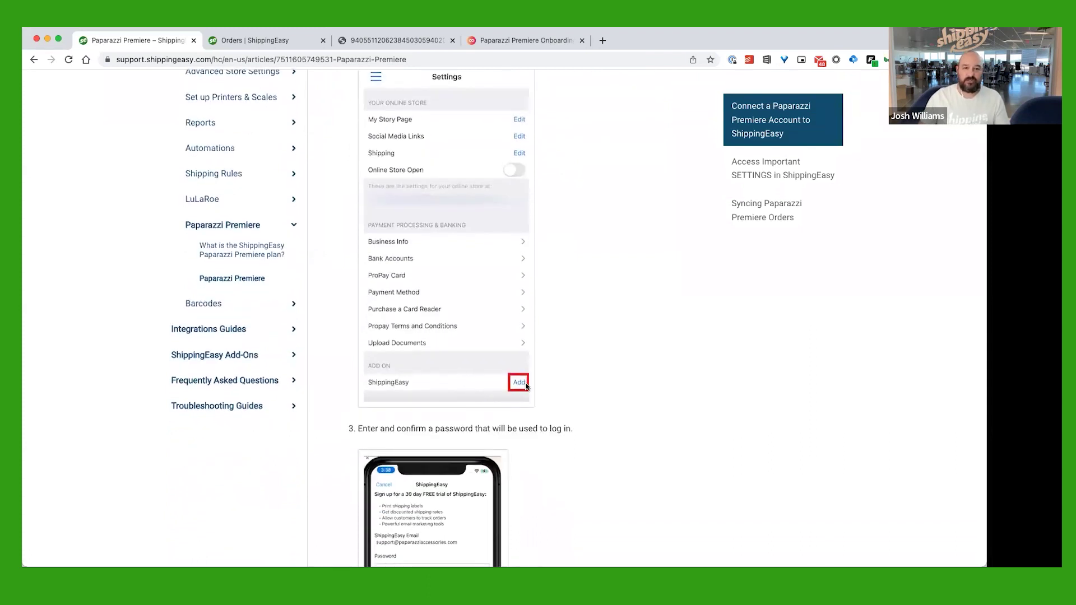
{"action": "scroll", "coordinate": [526, 386], "scroll_direction": "down", "scroll_amount": 8}
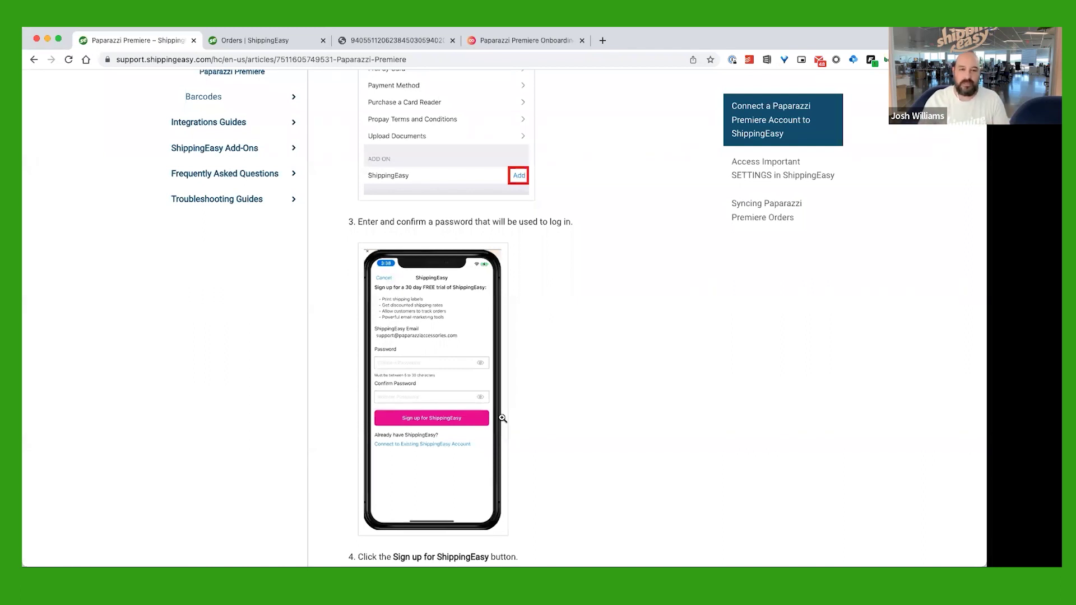
{"action": "scroll", "coordinate": [518, 400], "scroll_direction": "down", "scroll_amount": 5}
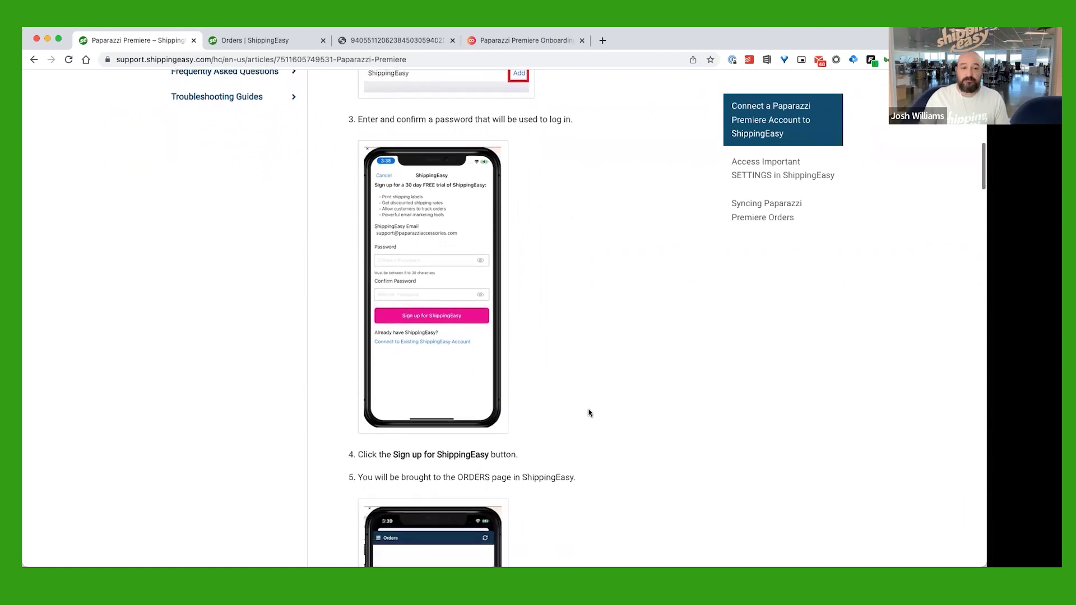
Read past steps 4 and 5 to Access Important SETTINGS, then return to the Orders page
{"action": "scroll", "coordinate": [592, 412], "scroll_direction": "down", "scroll_amount": 9}
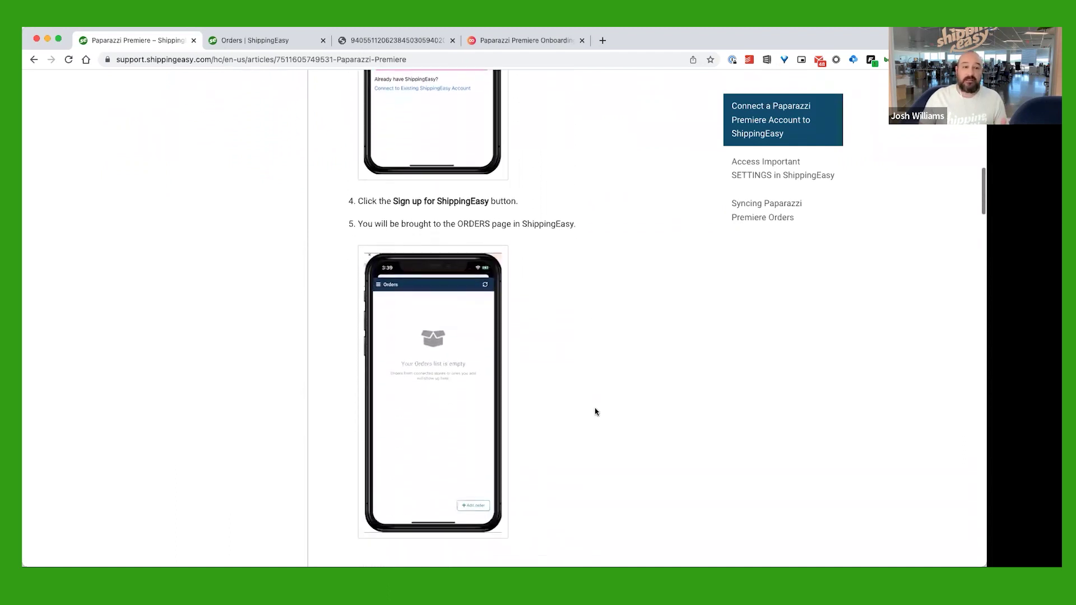
{"action": "scroll", "coordinate": [595, 412], "scroll_direction": "down", "scroll_amount": 1}
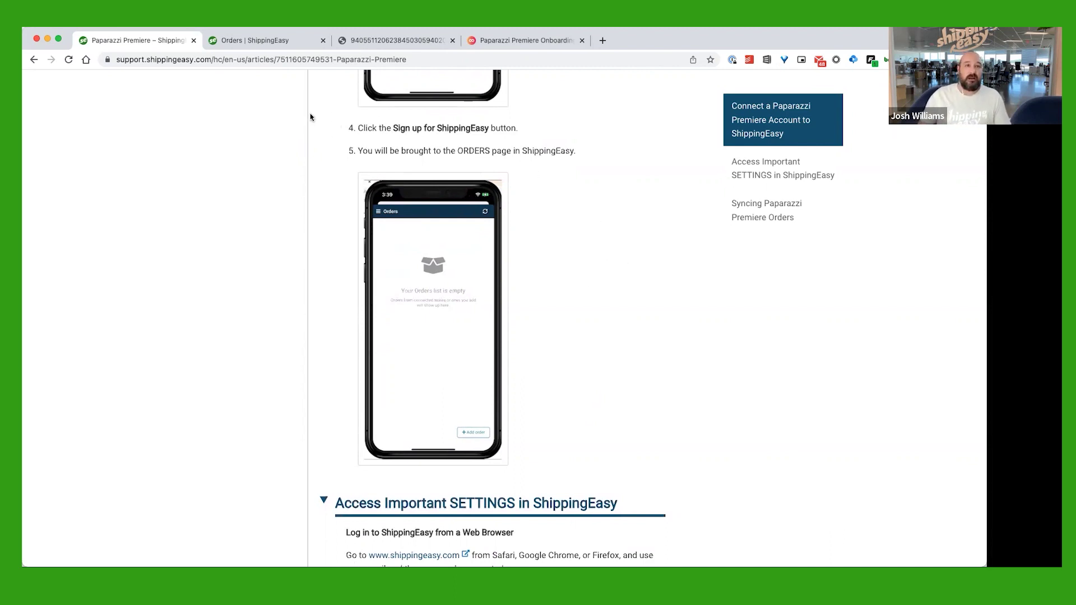
{"action": "left_click", "coordinate": [282, 45]}
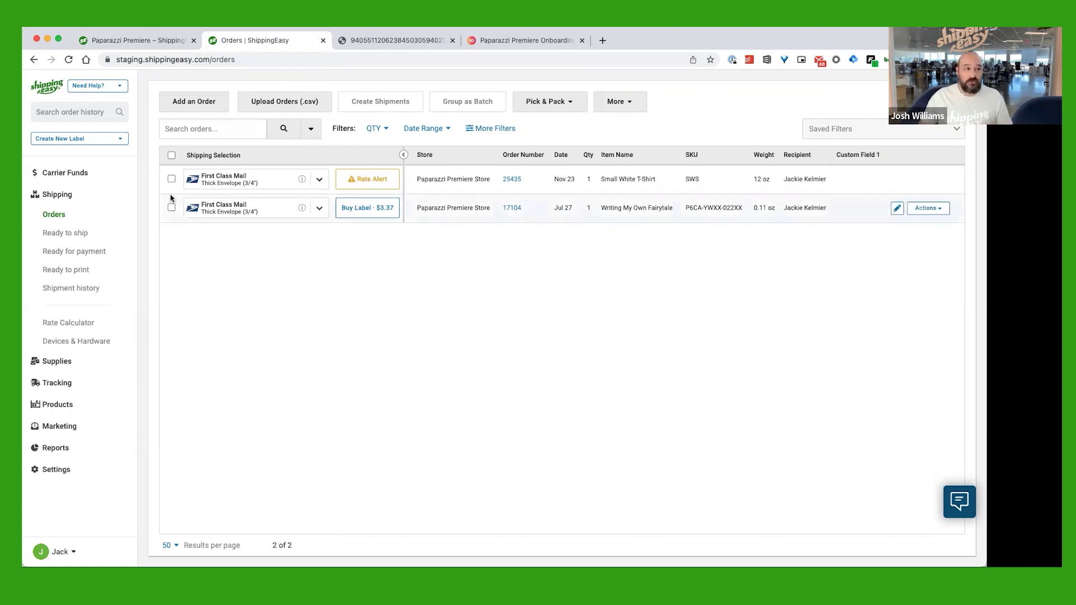
Go to Carrier Funds to view the One Balance and carrier settings
{"action": "left_click", "coordinate": [79, 174]}
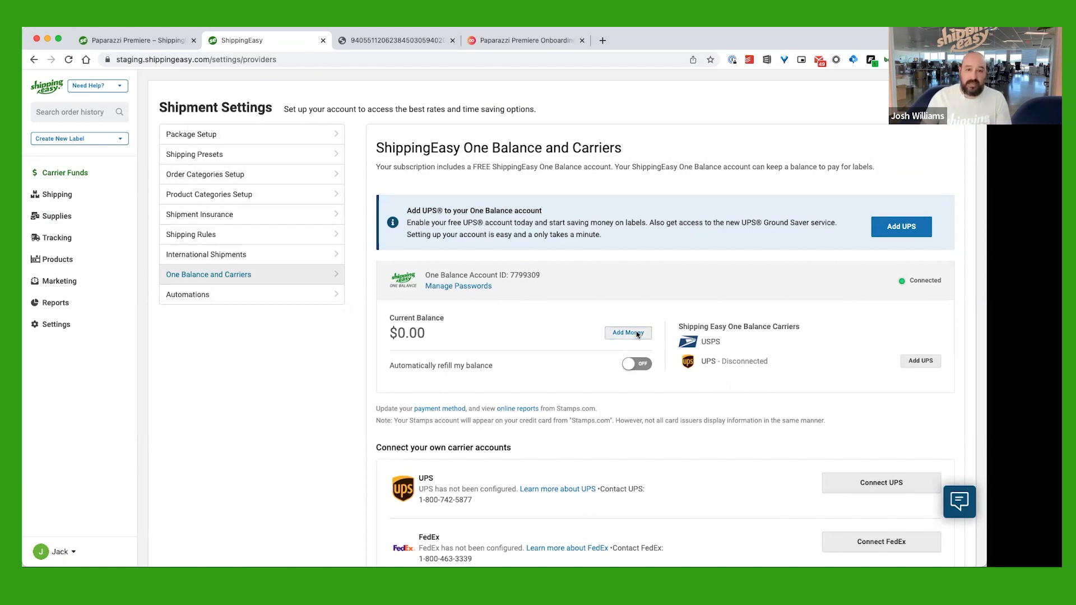
Start adding money to the $0.00 One Balance
{"action": "left_click", "coordinate": [637, 334]}
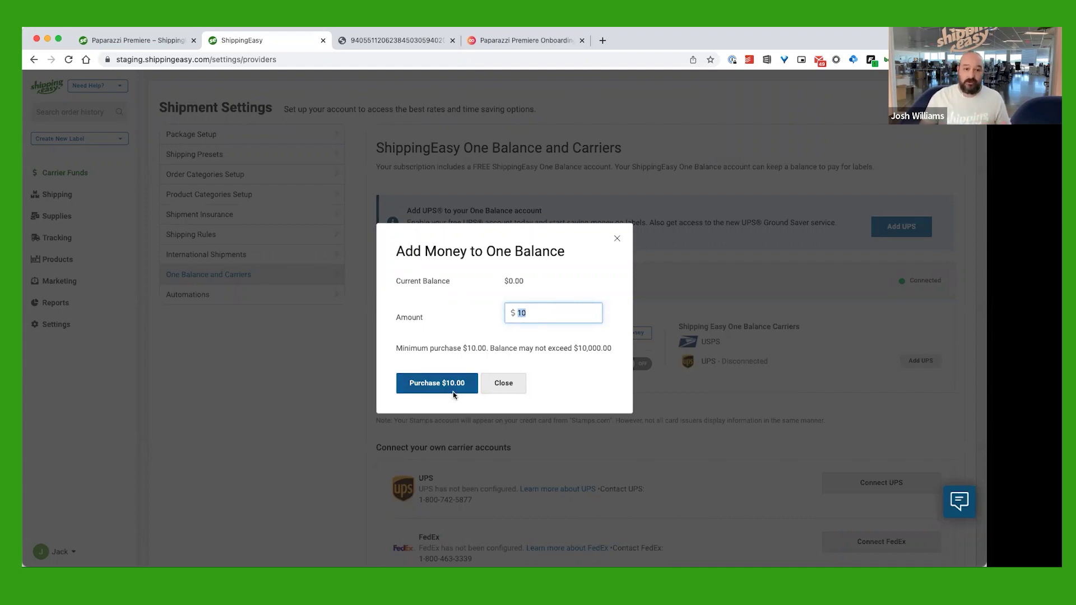
{"action": "left_click", "coordinate": [508, 386]}
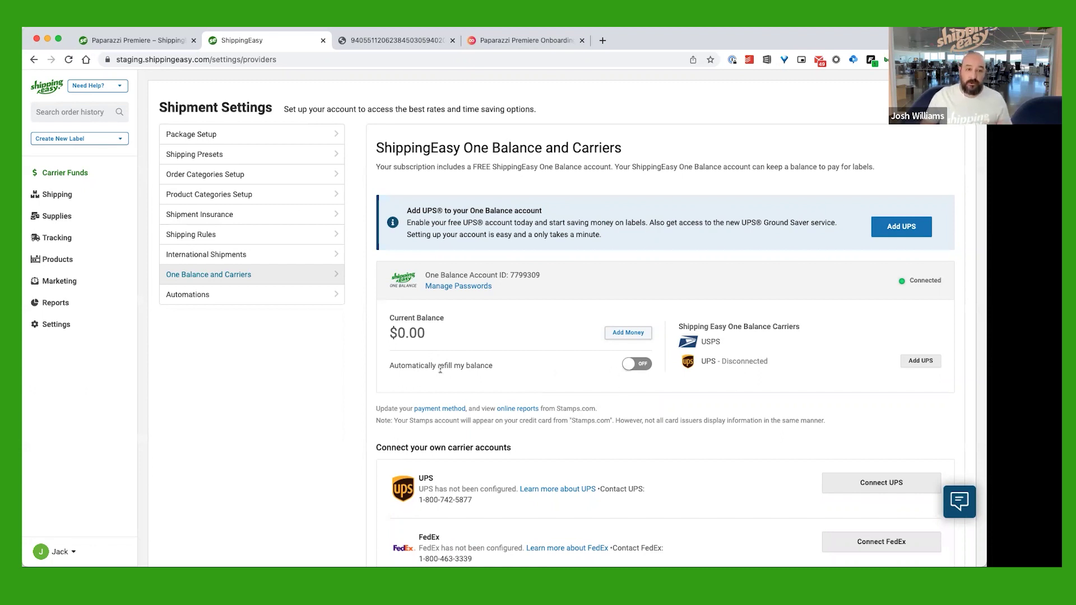
Enable auto-refill to add $100.00 below a $25.00 balance, then turn auto-refill off
{"action": "left_click", "coordinate": [635, 369]}
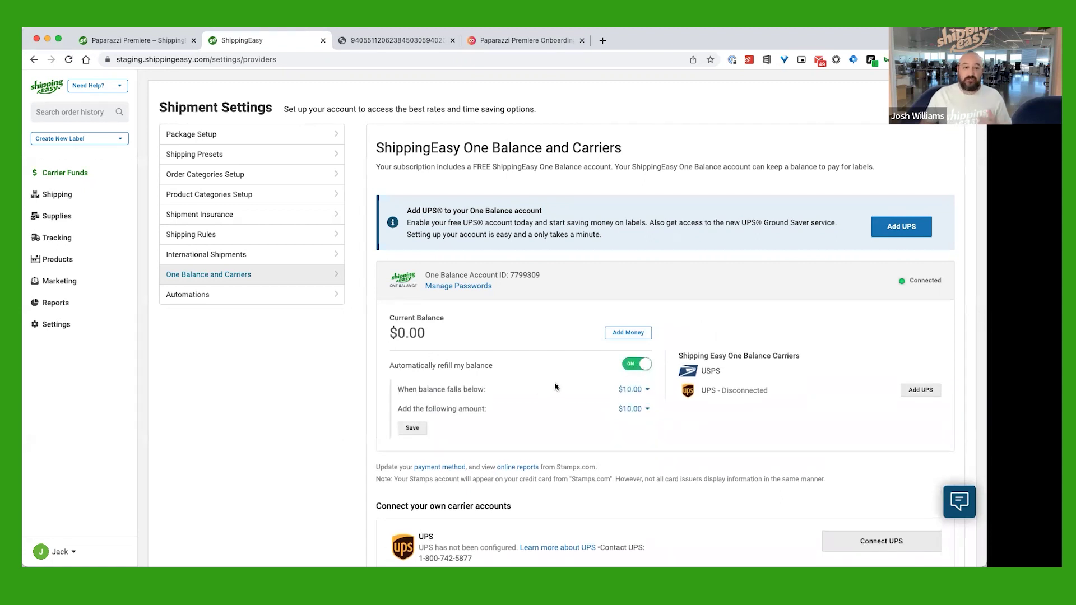
{"action": "left_click", "coordinate": [638, 391]}
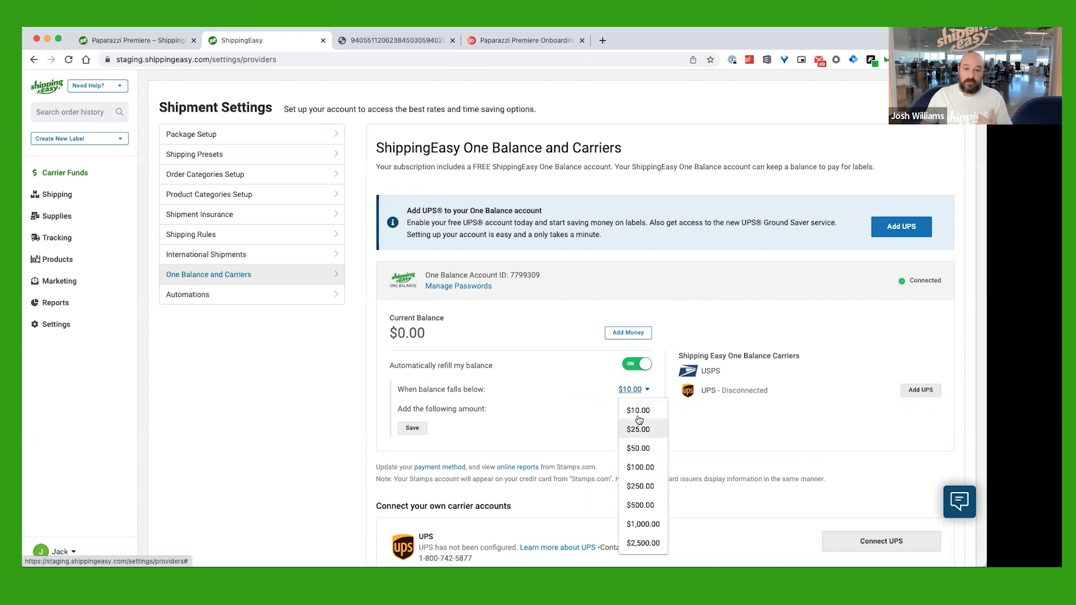
{"action": "left_click", "coordinate": [580, 412]}
{"action": "left_click", "coordinate": [623, 410]}
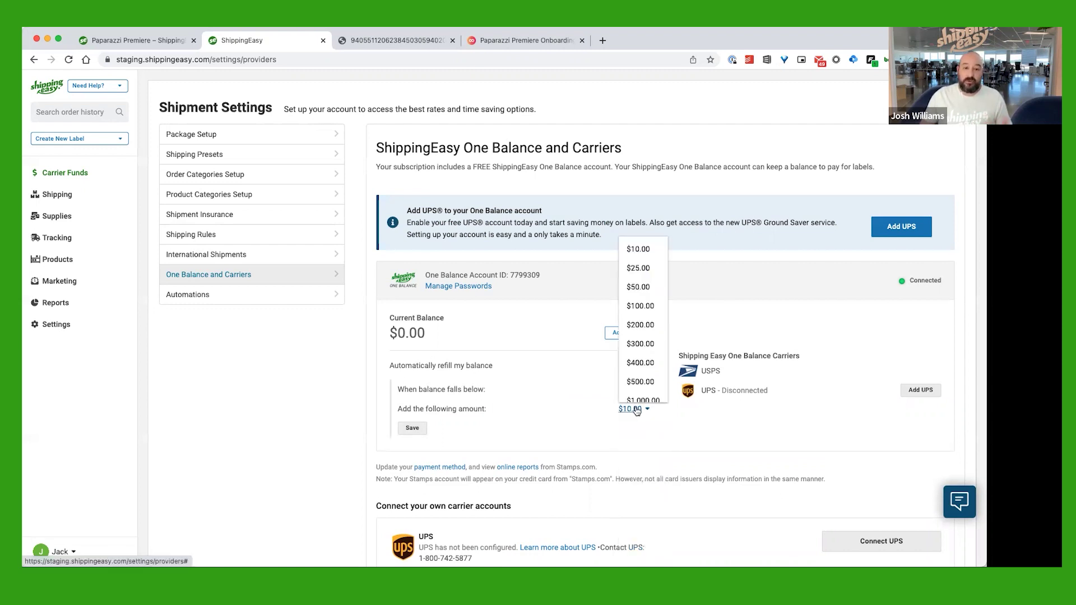
{"action": "left_click", "coordinate": [551, 403]}
{"action": "left_click", "coordinate": [634, 390]}
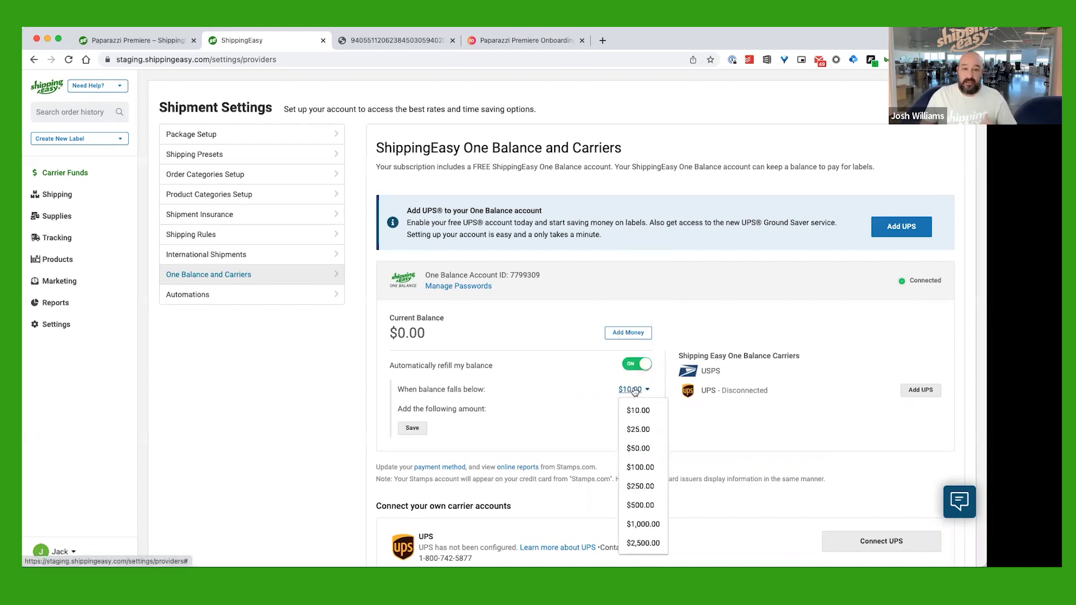
{"action": "left_click", "coordinate": [639, 429]}
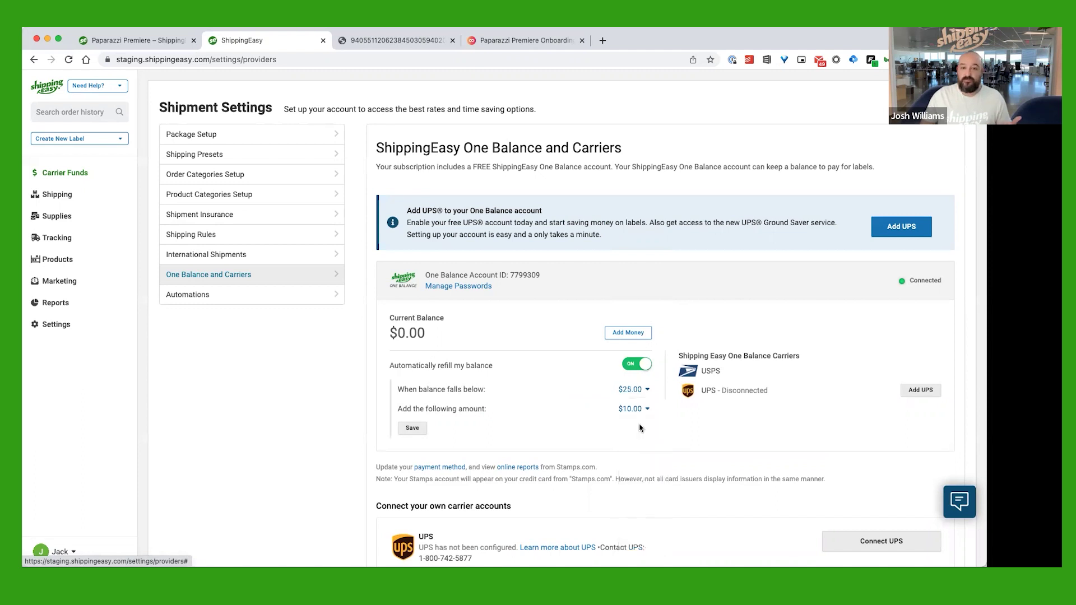
{"action": "left_click", "coordinate": [636, 416]}
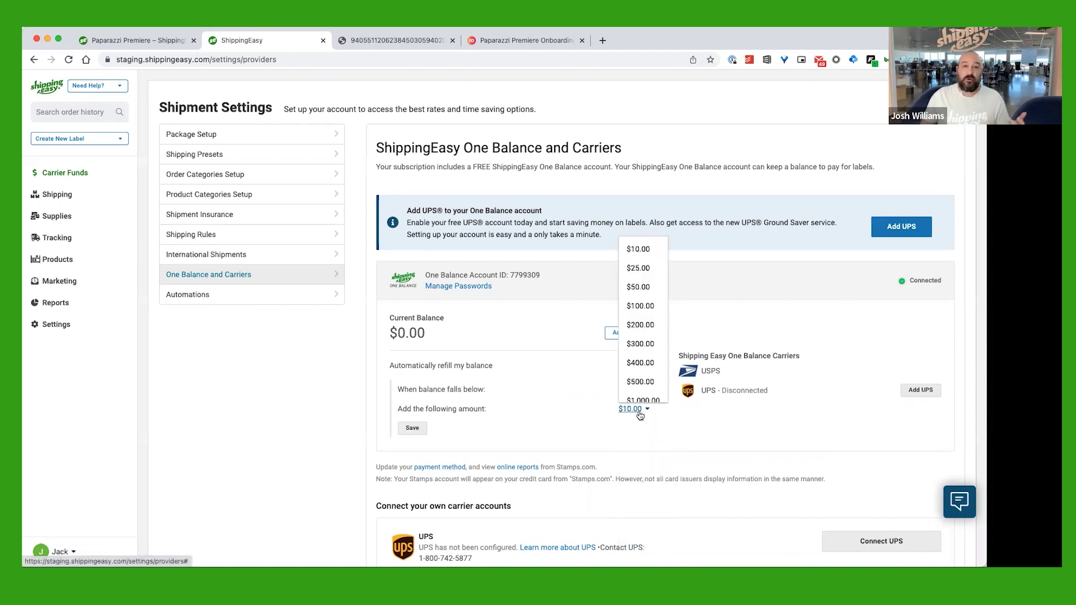
{"action": "left_click", "coordinate": [645, 310]}
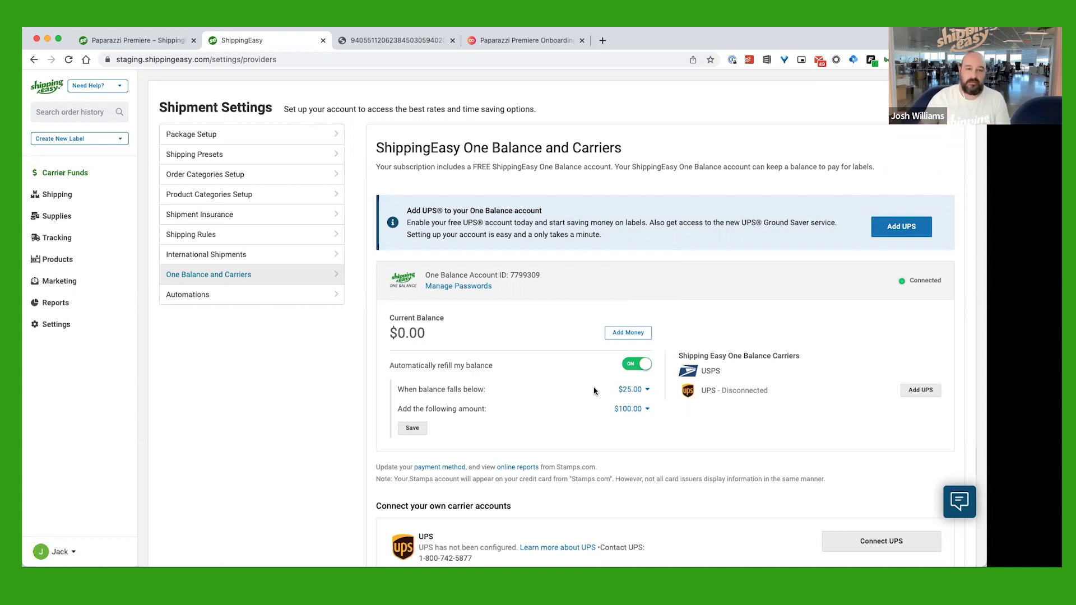
{"action": "left_click", "coordinate": [636, 365]}
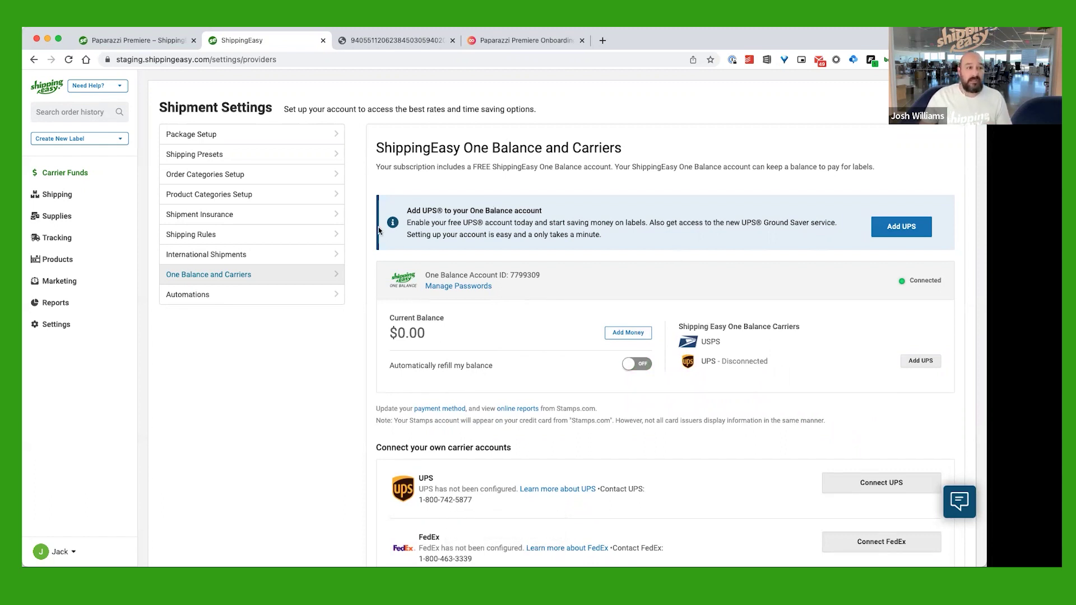
Go from the Settings overview to Label Sizes & Printing Options
{"action": "left_click", "coordinate": [63, 330]}
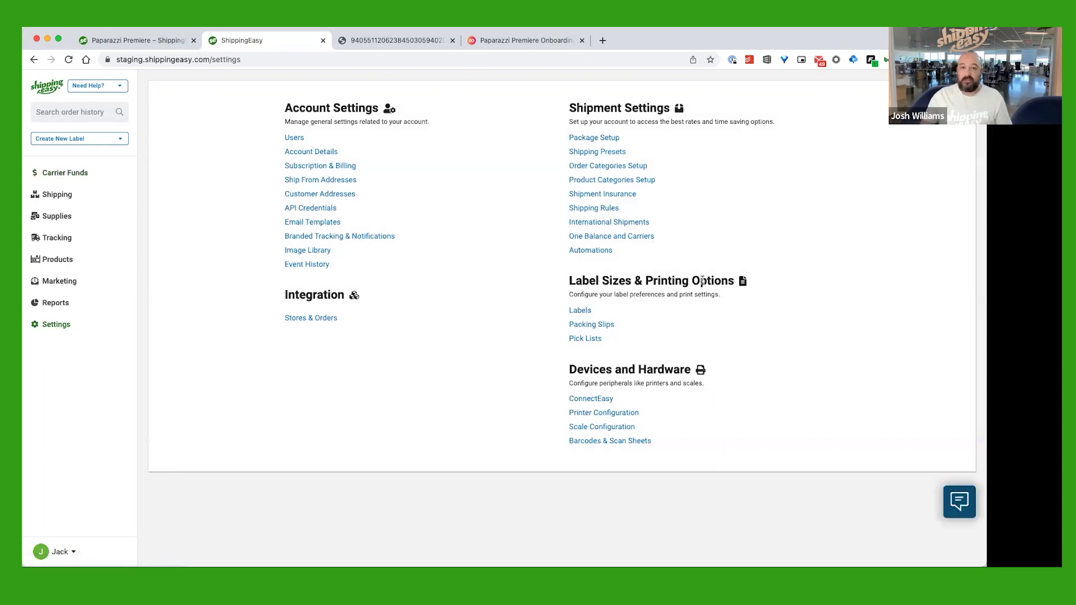
{"action": "left_click", "coordinate": [581, 311]}
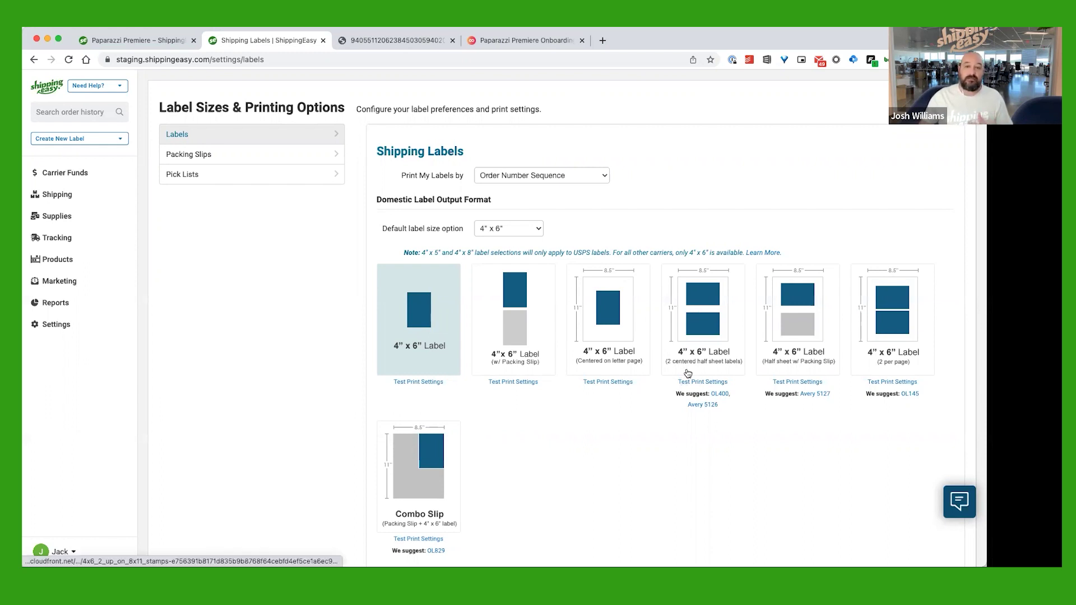
Choose the 4" x 6" two centered half-sheet labels layout for domestic labels
{"action": "left_click", "coordinate": [703, 308]}
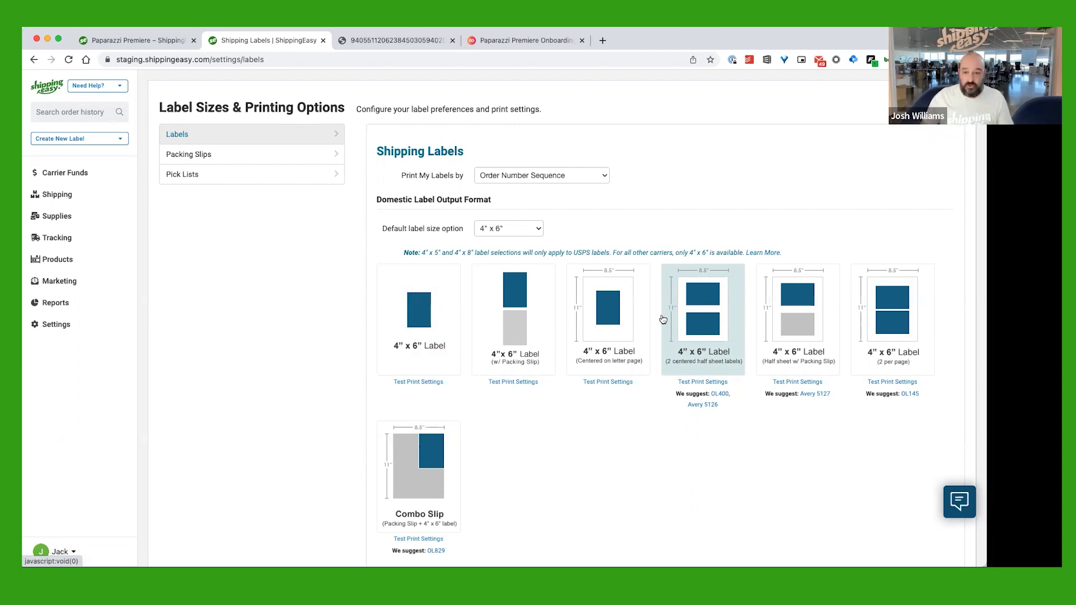
{"action": "scroll", "coordinate": [628, 370], "scroll_direction": "down", "scroll_amount": 15}
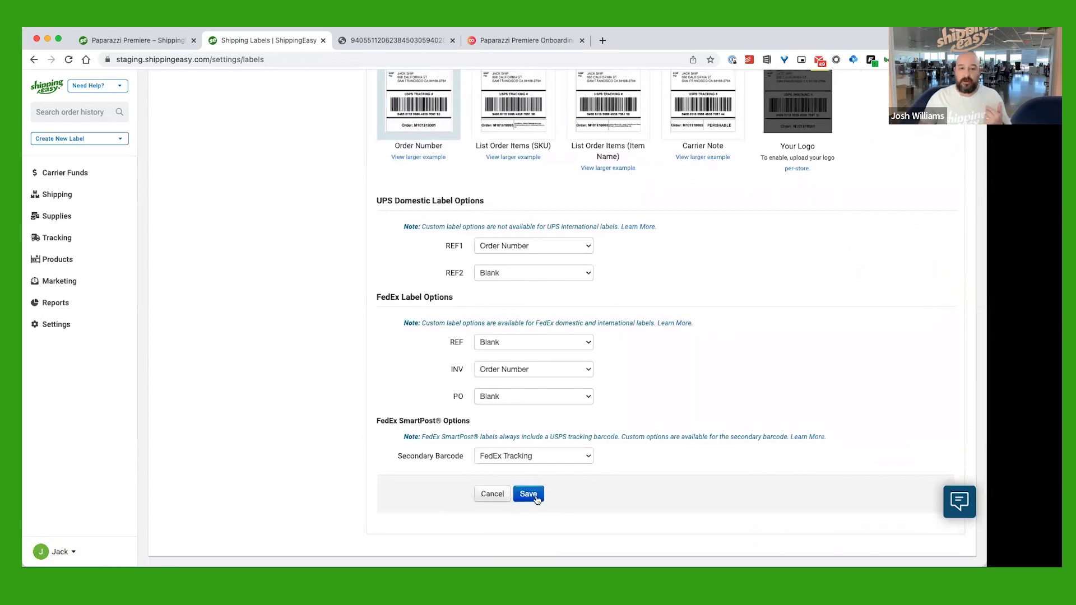
{"action": "scroll", "coordinate": [715, 434], "scroll_direction": "up", "scroll_amount": 15}
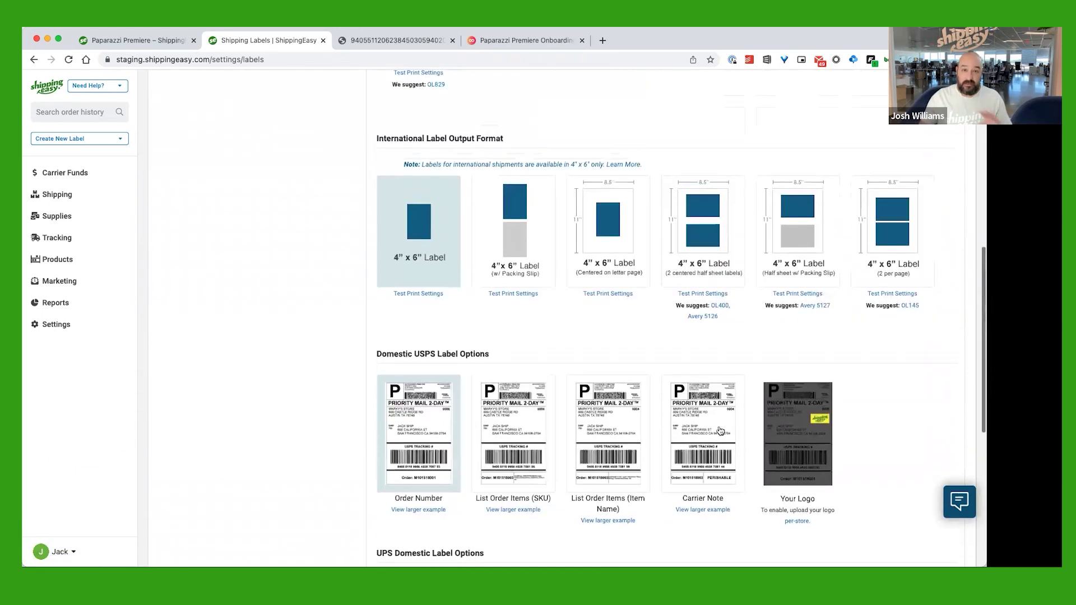
{"action": "scroll", "coordinate": [514, 313], "scroll_direction": "up", "scroll_amount": 2}
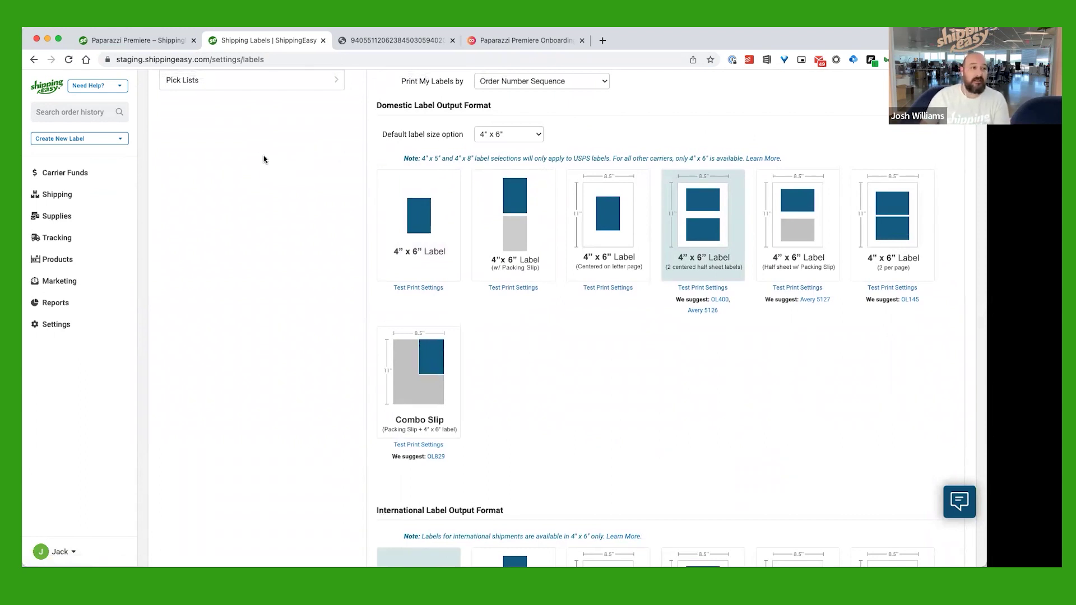
{"action": "left_click", "coordinate": [49, 195]}
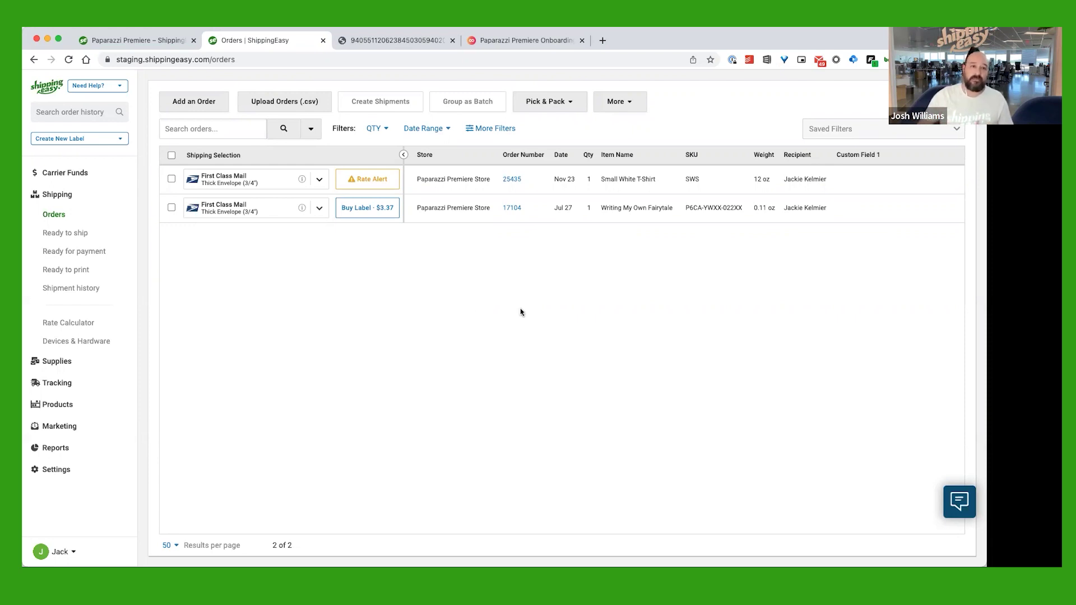
View the Writing My Own Fairytale order and its $3.37 label price on the Orders page
{"action": "mouse_move", "coordinate": [464, 205]}
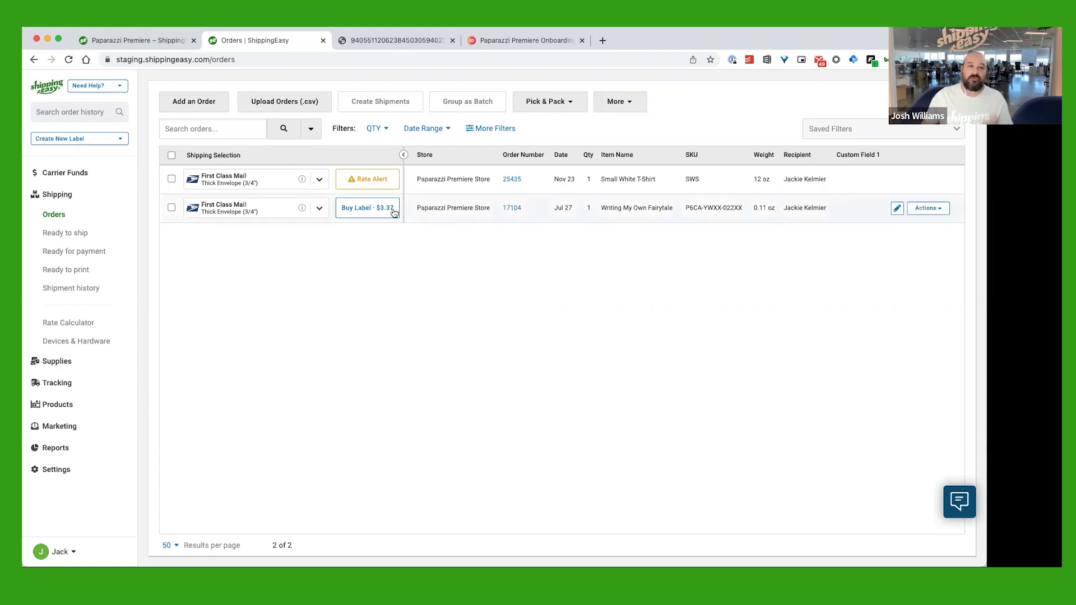
Open order 17104's detail panel and review its Shipment, Order Details, Notes and Tags
{"action": "left_click", "coordinate": [456, 210]}
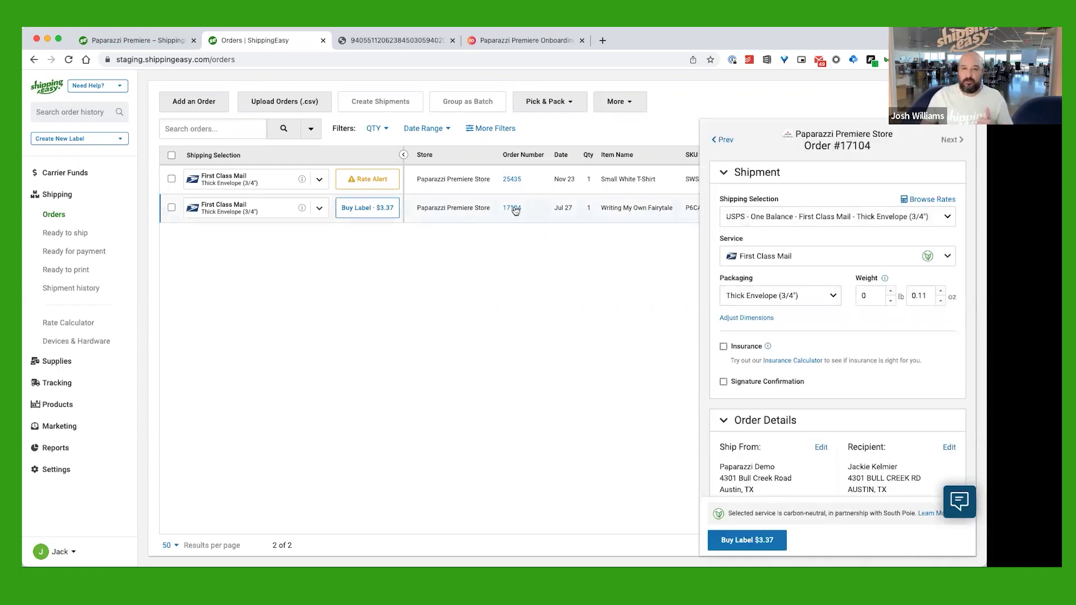
{"action": "scroll", "coordinate": [858, 317], "scroll_direction": "down", "scroll_amount": 3}
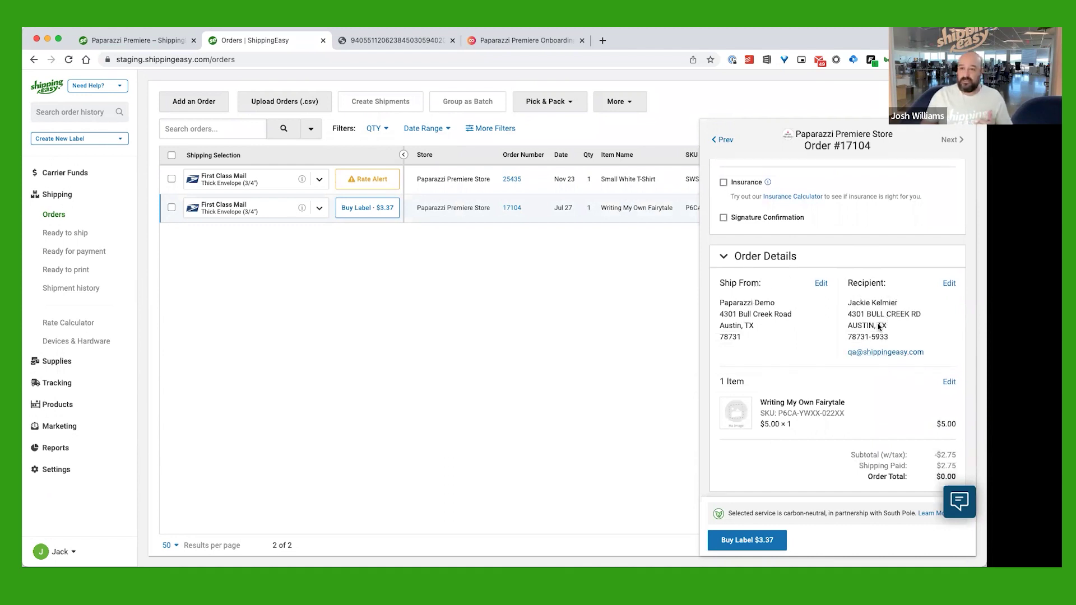
{"action": "scroll", "coordinate": [875, 362], "scroll_direction": "down", "scroll_amount": 1}
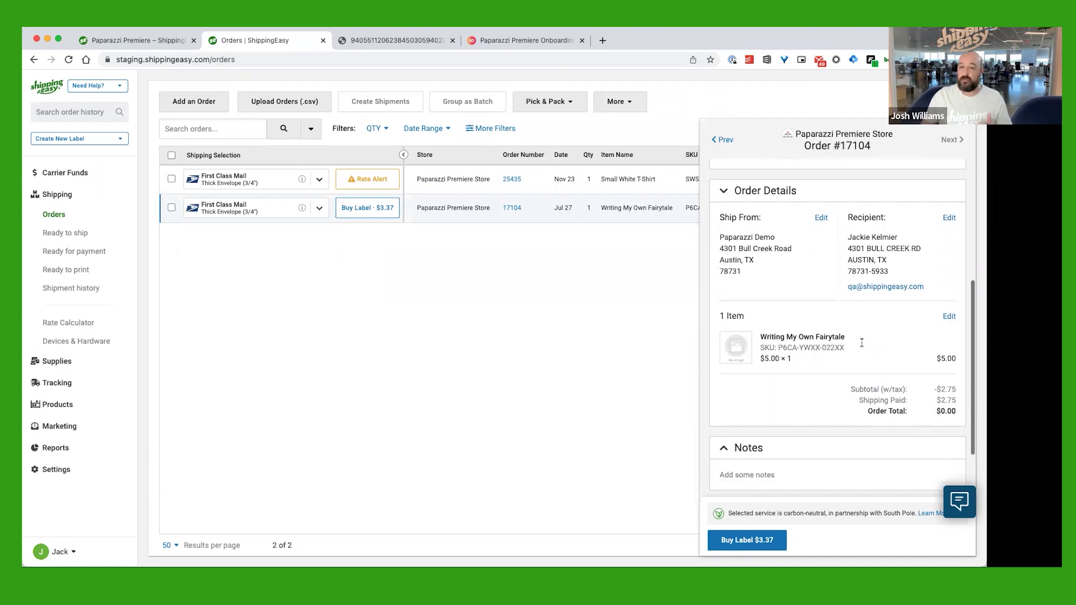
{"action": "scroll", "coordinate": [848, 349], "scroll_direction": "down", "scroll_amount": 1}
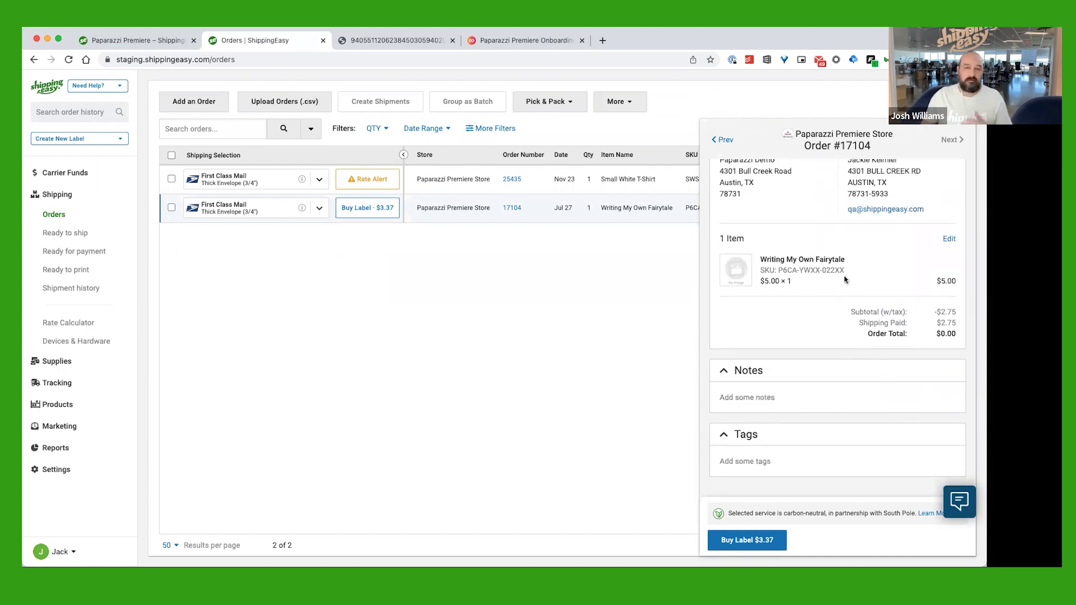
{"action": "scroll", "coordinate": [844, 314], "scroll_direction": "up", "scroll_amount": 1}
{"action": "scroll", "coordinate": [843, 313], "scroll_direction": "up", "scroll_amount": 4}
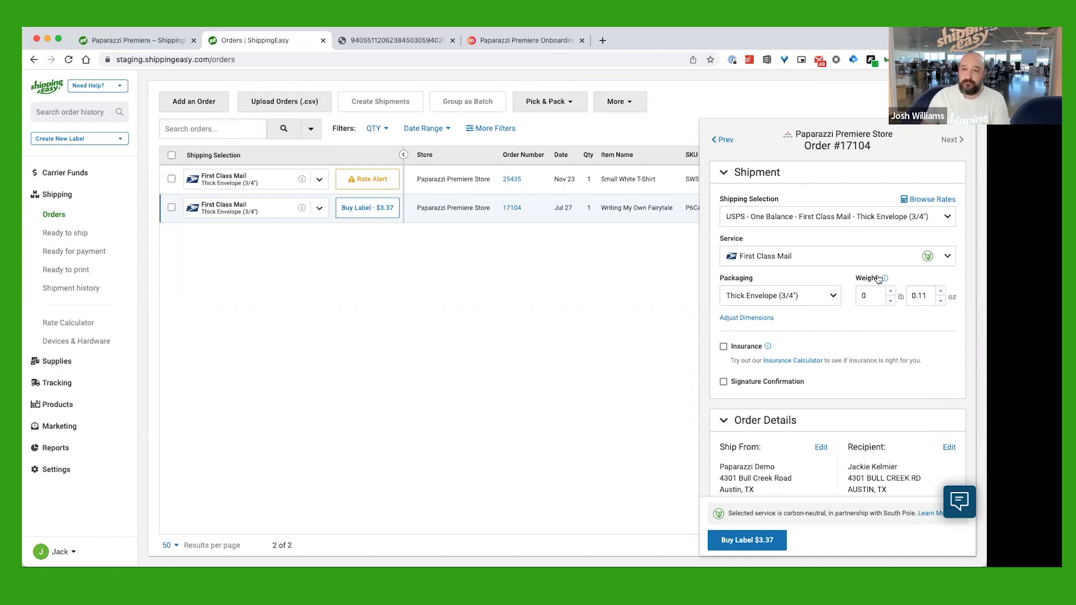
Open order 17104's Service dropdown to list the One Balance shipping services
{"action": "scroll", "coordinate": [826, 316], "scroll_direction": "down", "scroll_amount": 2}
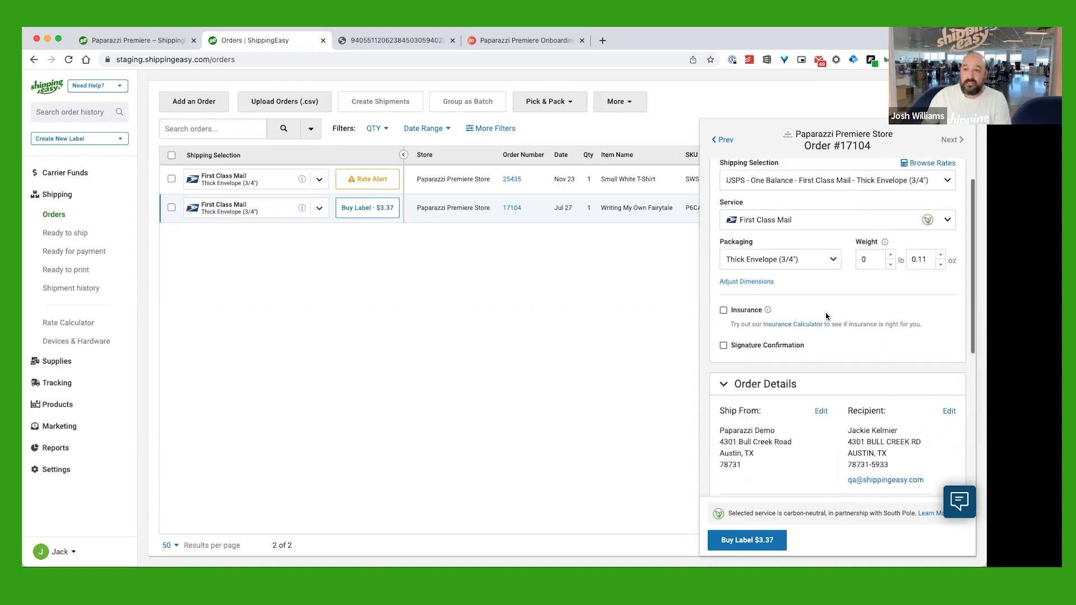
{"action": "scroll", "coordinate": [826, 317], "scroll_direction": "up", "scroll_amount": 1}
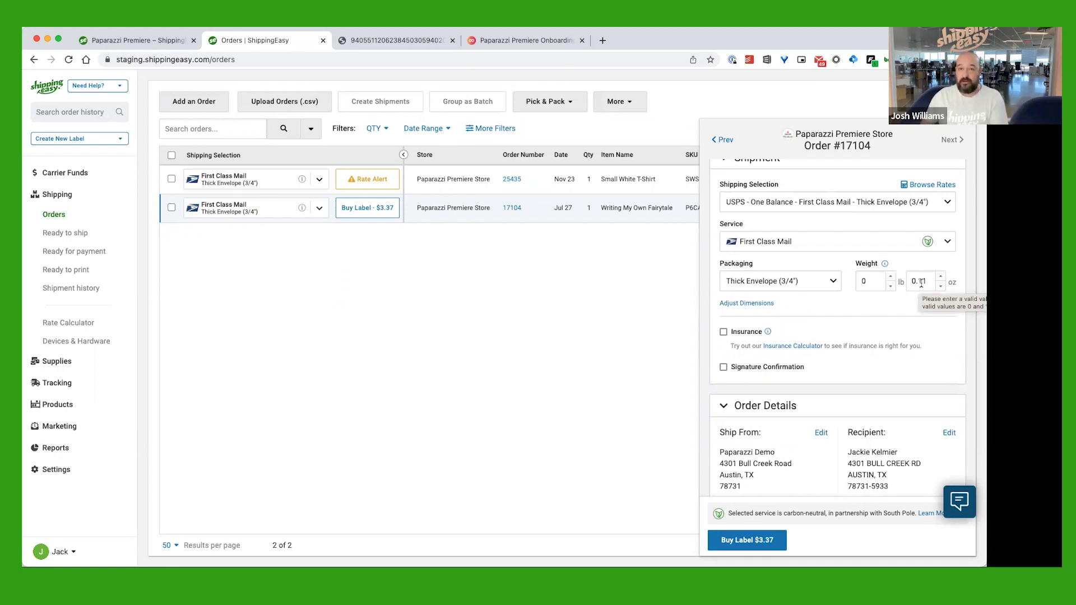
{"action": "scroll", "coordinate": [903, 283], "scroll_direction": "down", "scroll_amount": 3}
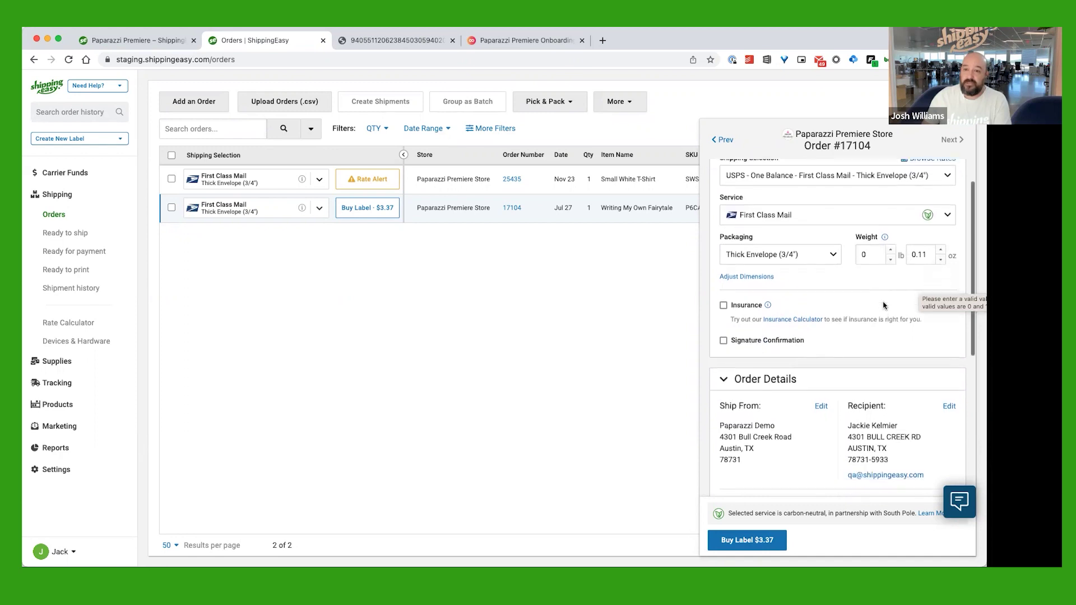
{"action": "scroll", "coordinate": [908, 297], "scroll_direction": "up", "scroll_amount": 5}
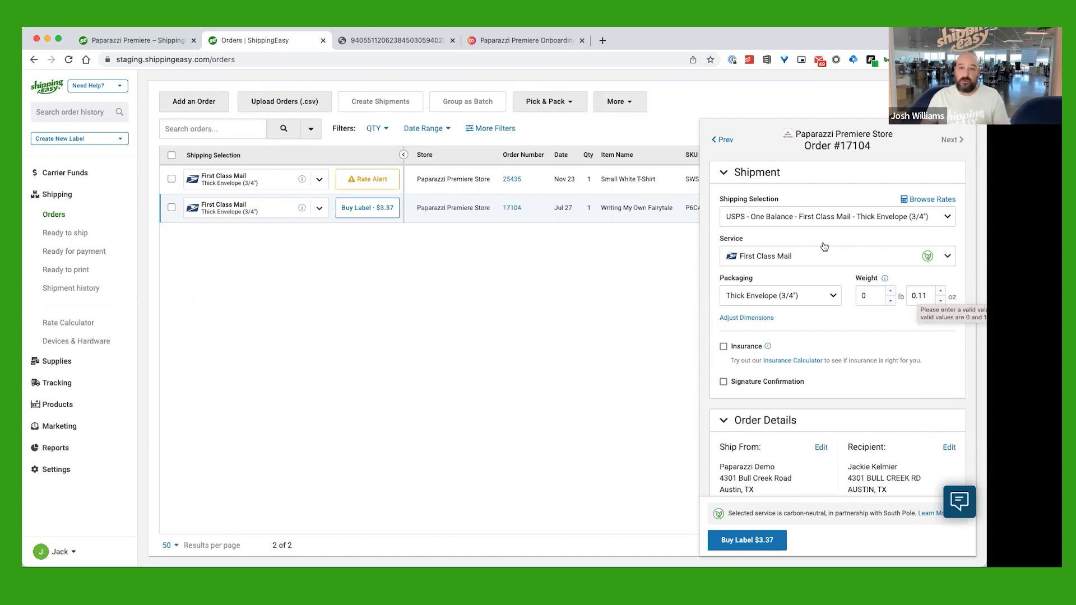
{"action": "left_click", "coordinate": [821, 255]}
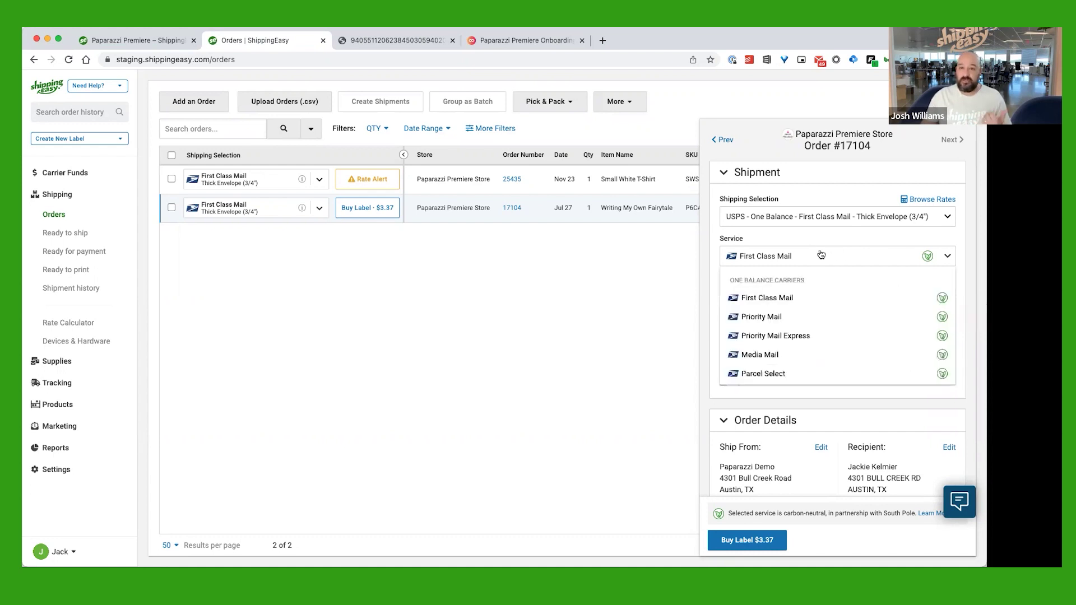
Switch order 17104 to Priority Mail with Package as the packaging
{"action": "left_click", "coordinate": [789, 318]}
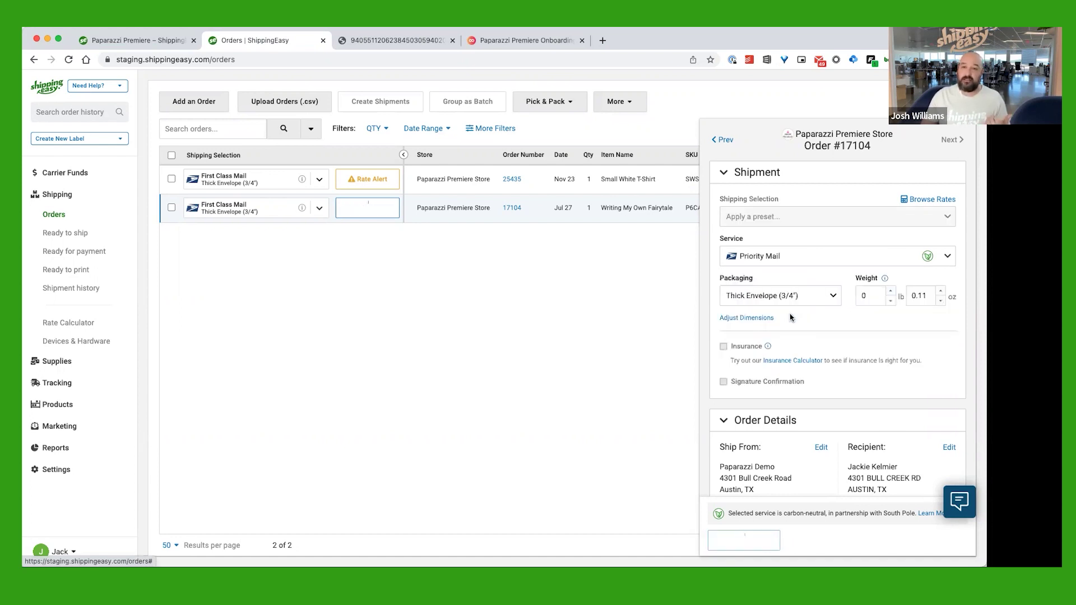
{"action": "left_click", "coordinate": [824, 297]}
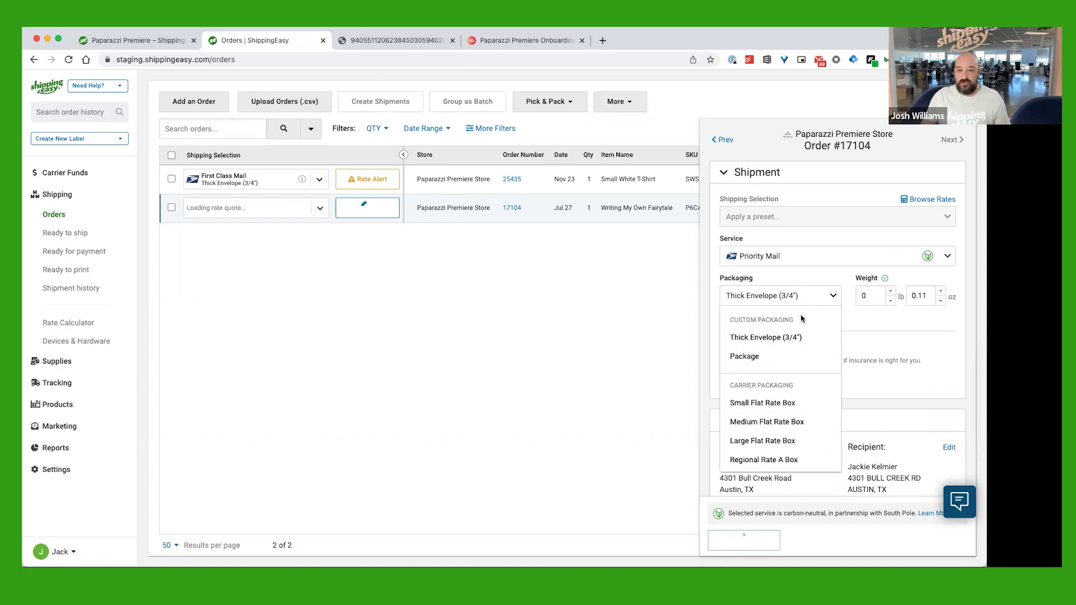
{"action": "left_click", "coordinate": [759, 356]}
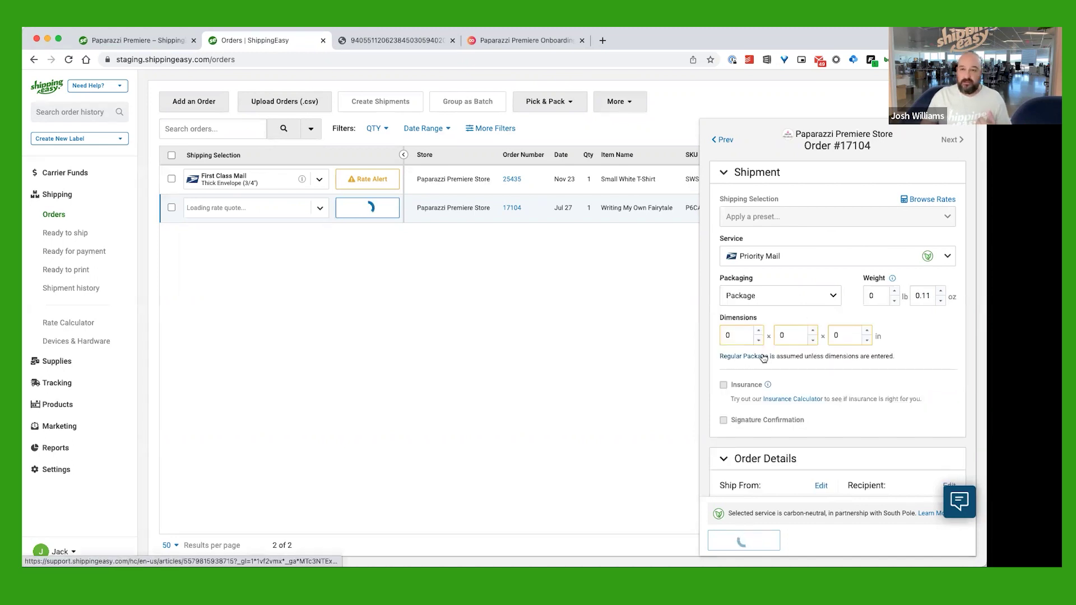
Enter package dimensions 7 × 6 × 7 inches, bringing the label price to $7.09
{"action": "left_click", "coordinate": [722, 340]}
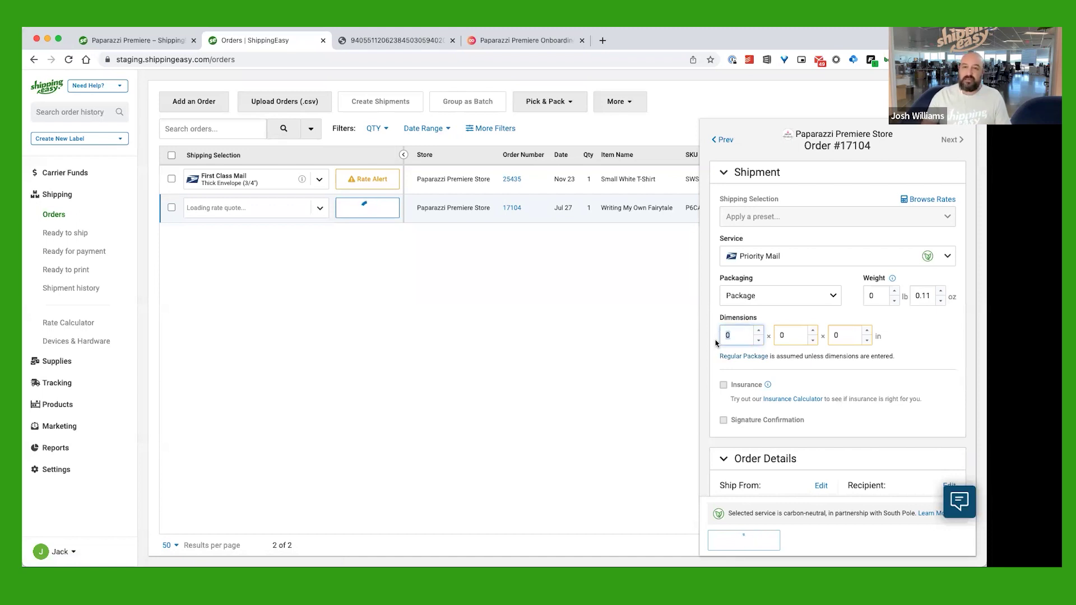
{"action": "type", "text": "7"}
{"action": "key", "text": "Tab"}
{"action": "type", "text": "6"}
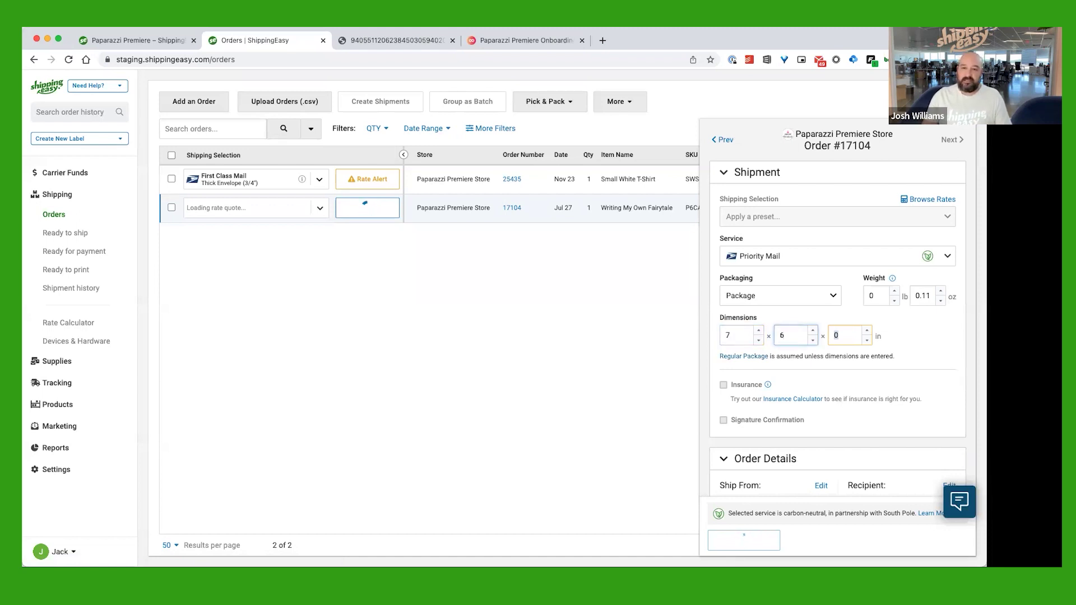
{"action": "key", "text": "Tab"}
{"action": "type", "text": "7"}
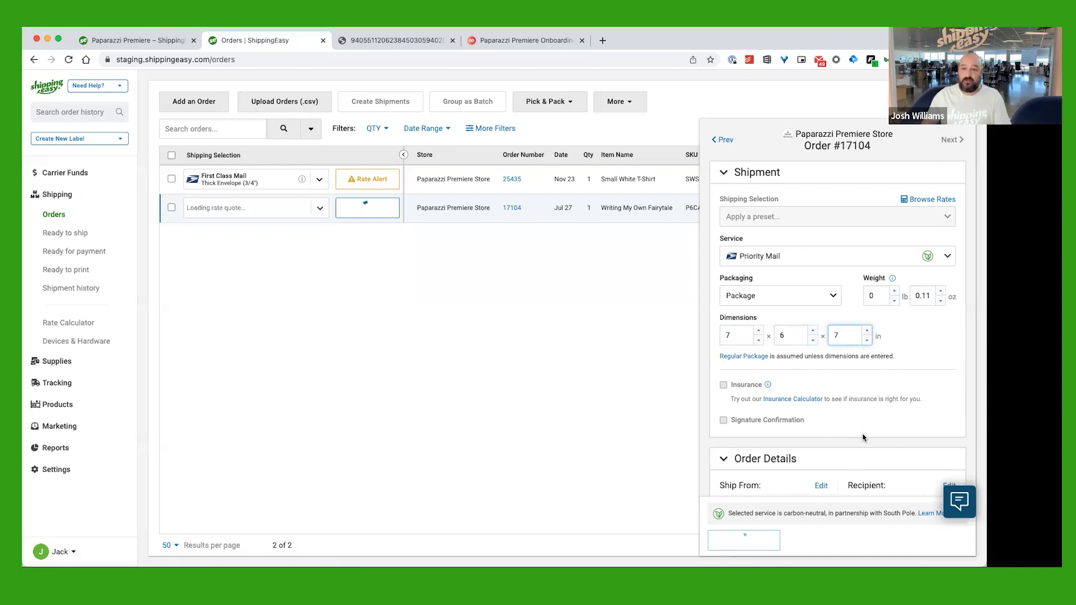
{"action": "key", "text": "Tab"}
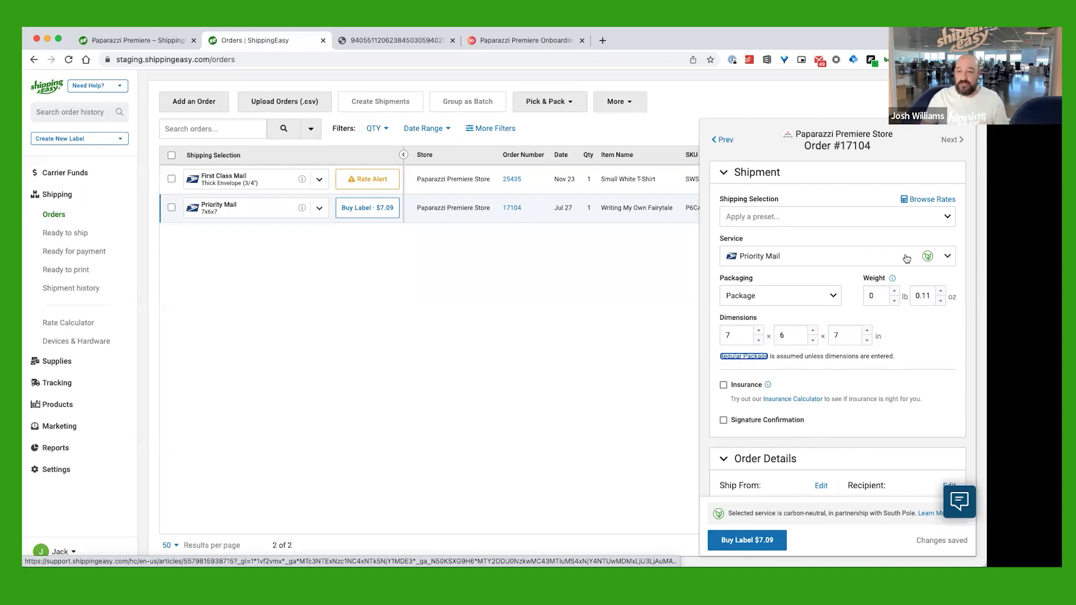
Change order 17104's service to First Class Mail, dropping the label price to $3.62
{"action": "left_click", "coordinate": [945, 256]}
{"action": "left_click", "coordinate": [848, 297]}
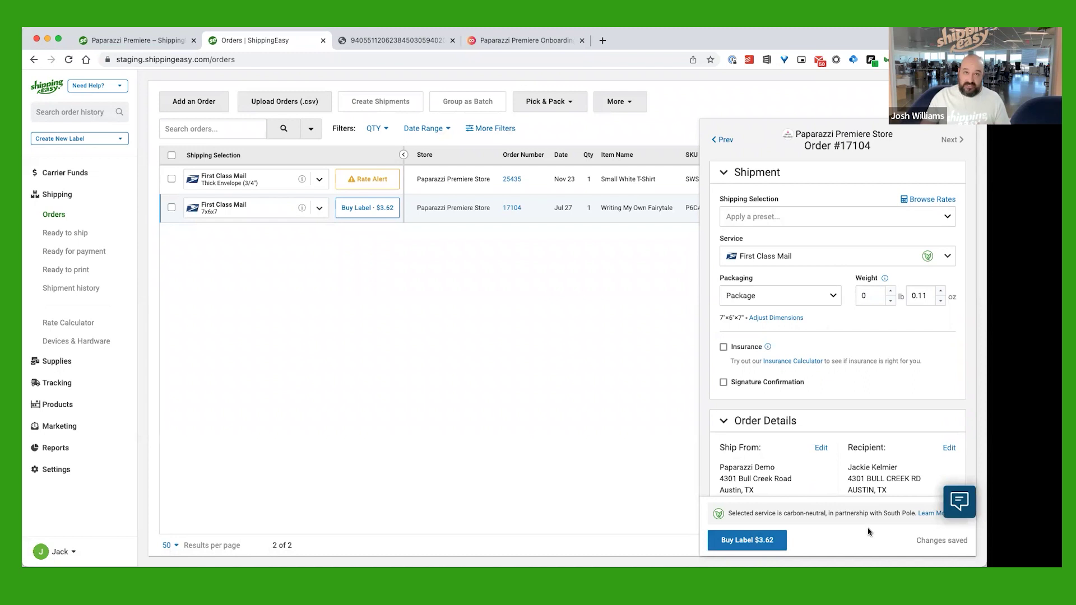
{"action": "scroll", "coordinate": [814, 406], "scroll_direction": "down", "scroll_amount": 3}
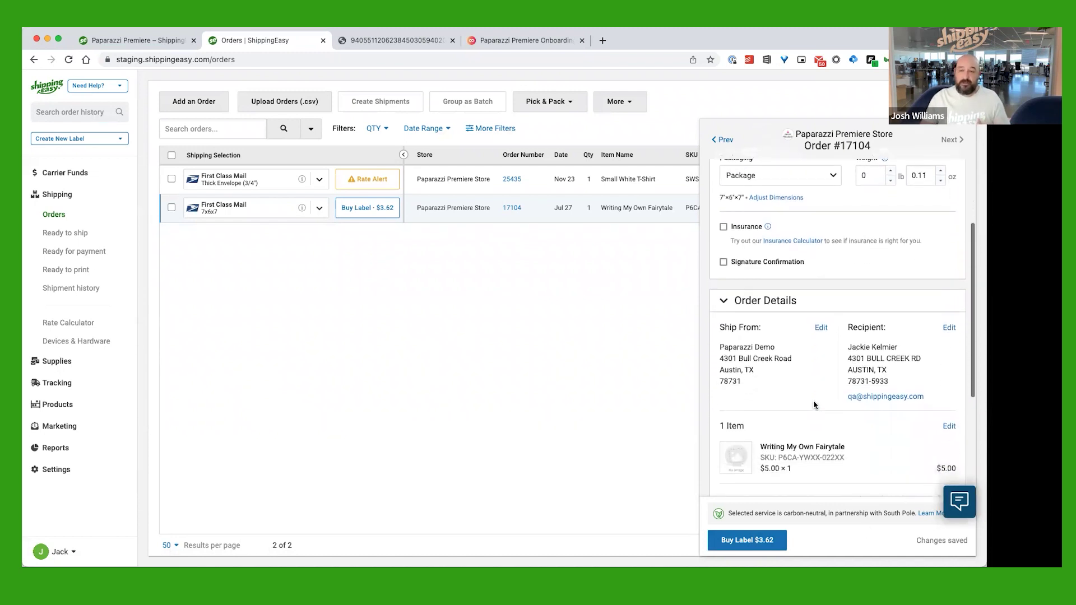
{"action": "scroll", "coordinate": [814, 405], "scroll_direction": "up", "scroll_amount": 3}
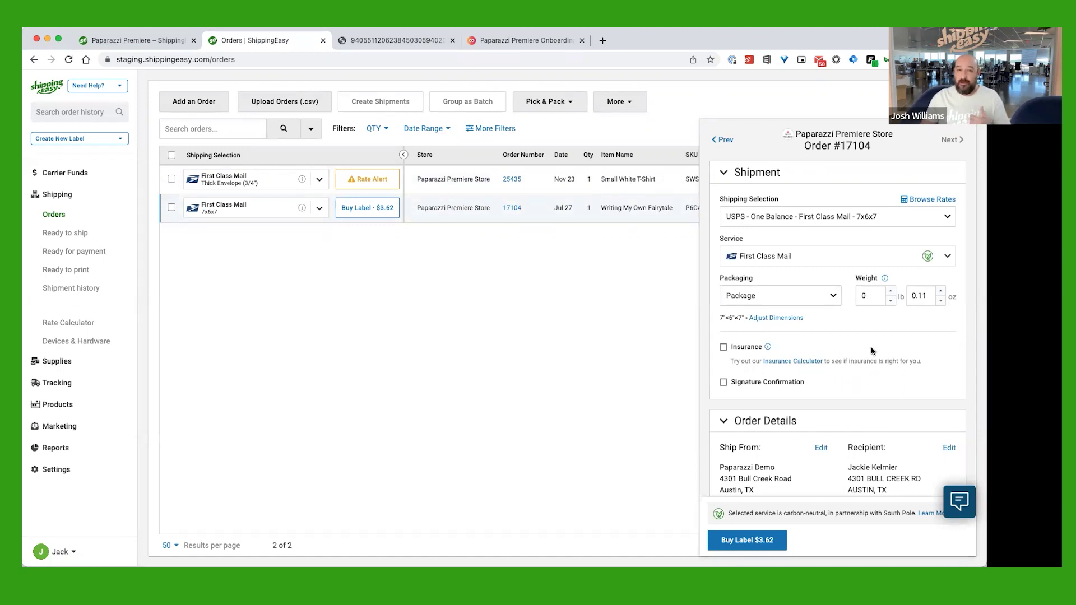
Buy order 17104's $3.62 label, view the label PDF, and return to Orders
{"action": "left_click", "coordinate": [763, 546]}
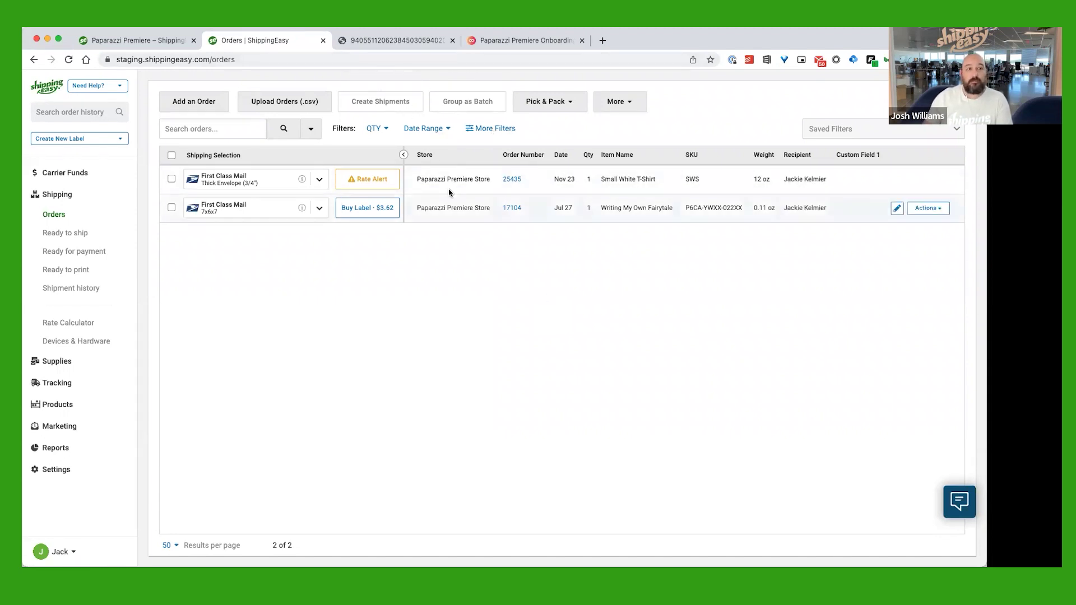
{"action": "left_click", "coordinate": [392, 43]}
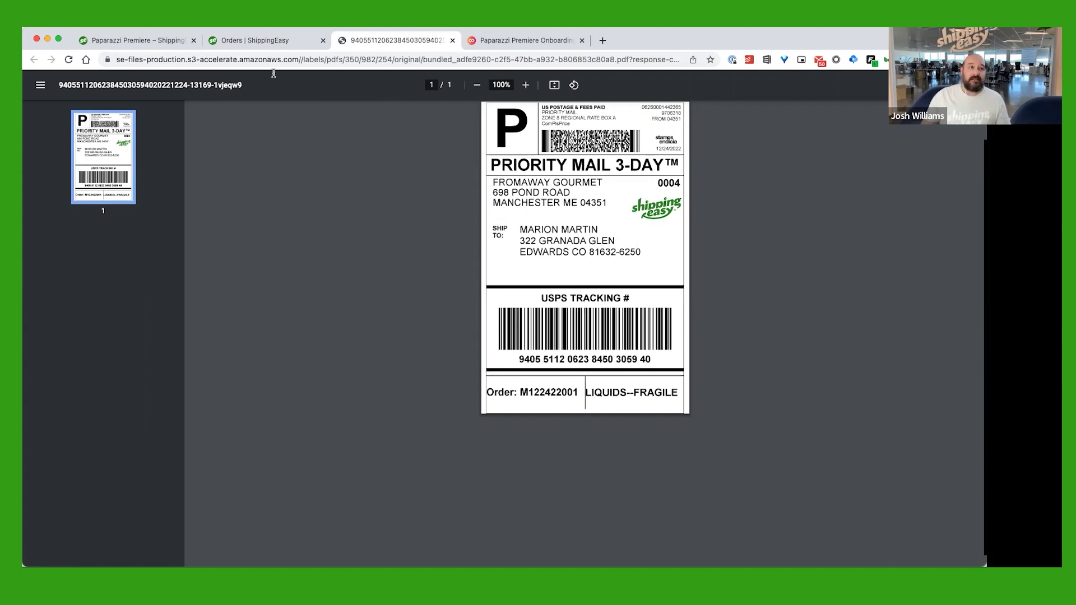
{"action": "left_click", "coordinate": [289, 41]}
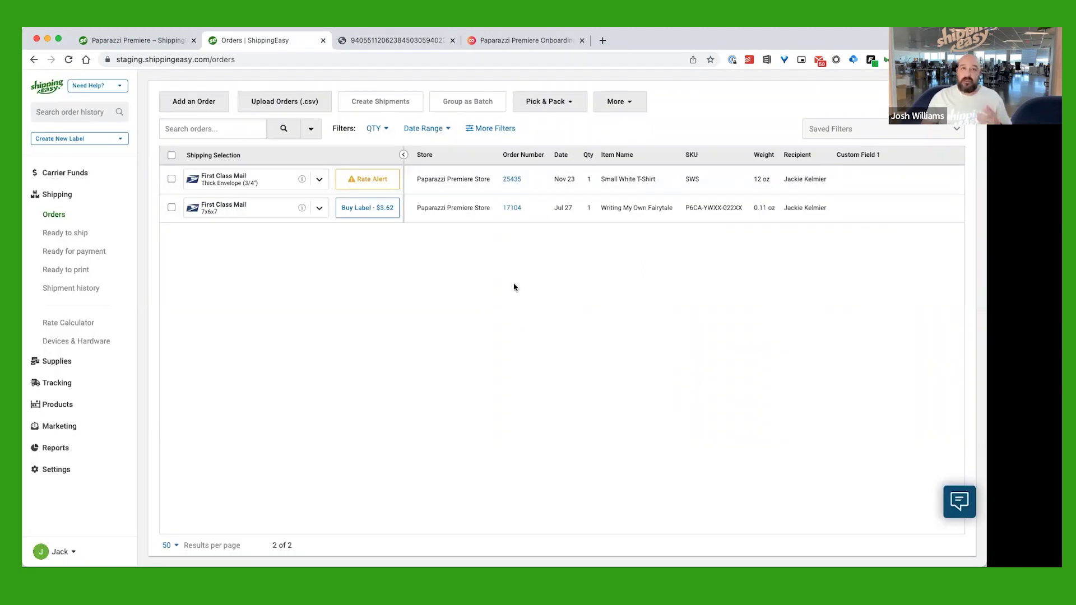
Open order 25435's Rate Alert fix and edit its unverified recipient address
{"action": "mouse_move", "coordinate": [384, 180]}
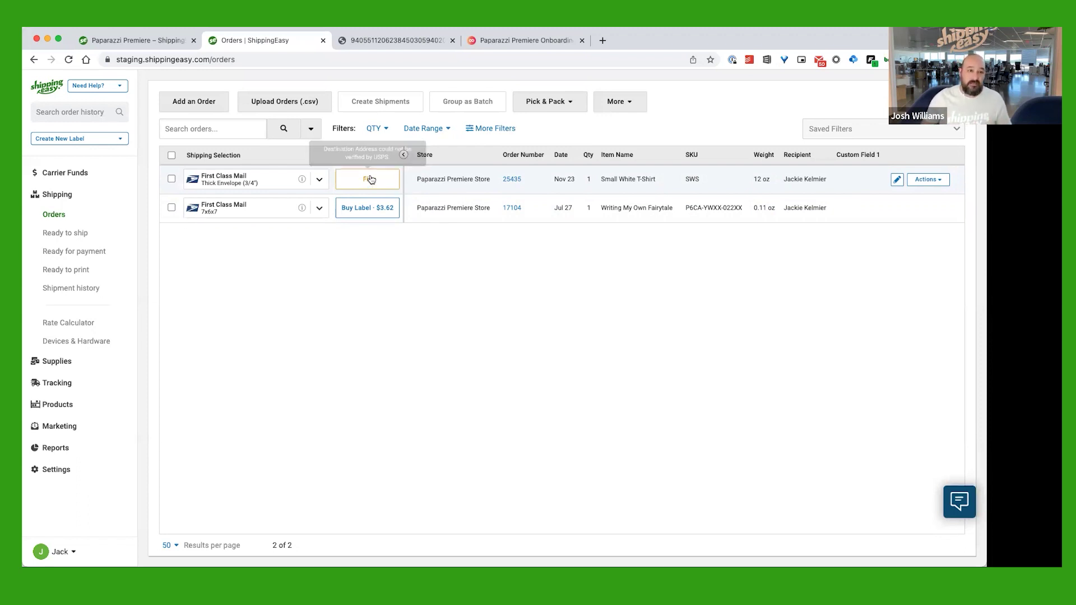
{"action": "left_click", "coordinate": [375, 183]}
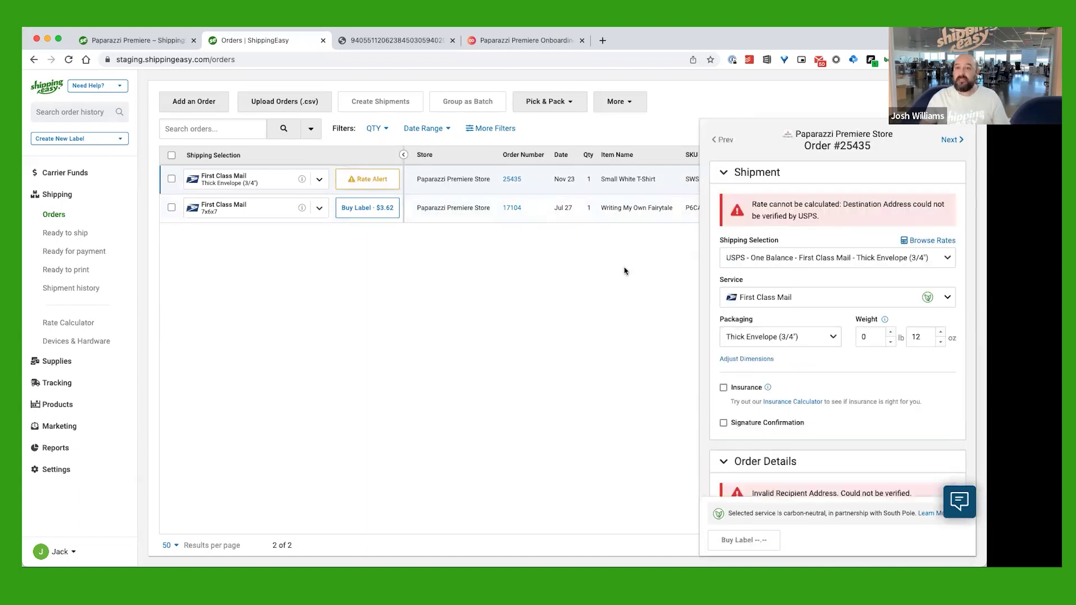
{"action": "scroll", "coordinate": [847, 283], "scroll_direction": "down", "scroll_amount": 4}
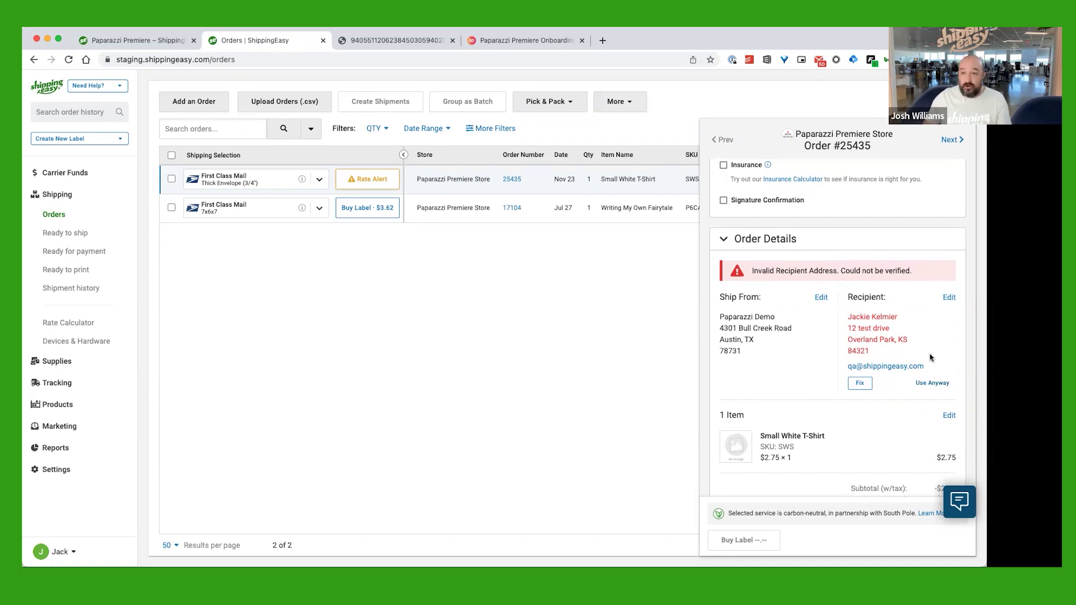
{"action": "left_click", "coordinate": [859, 384]}
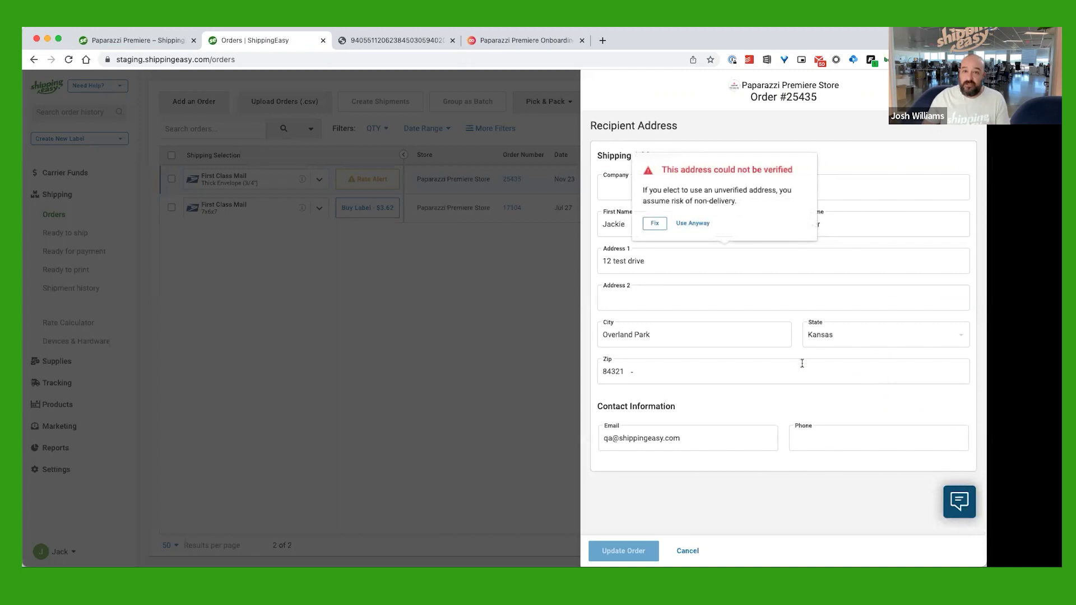
{"action": "left_click", "coordinate": [654, 223]}
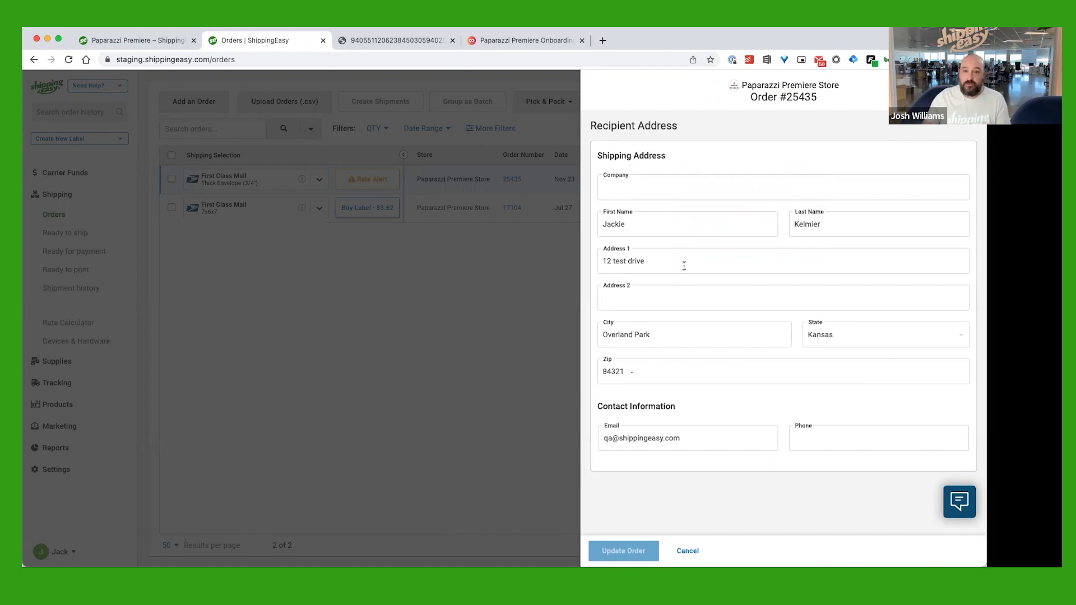
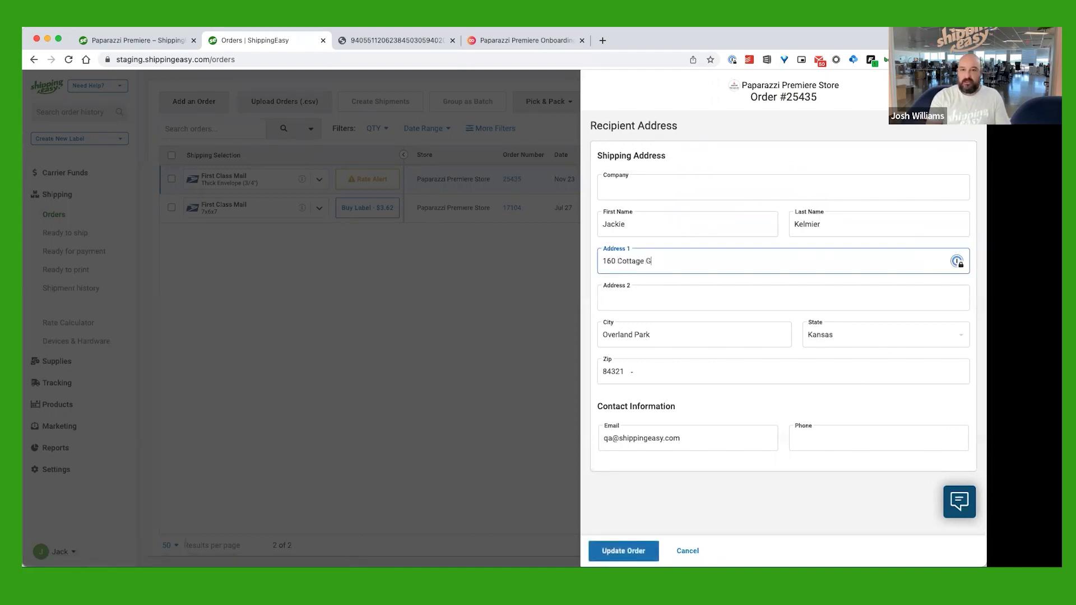
{"action": "key", "text": "Return"}
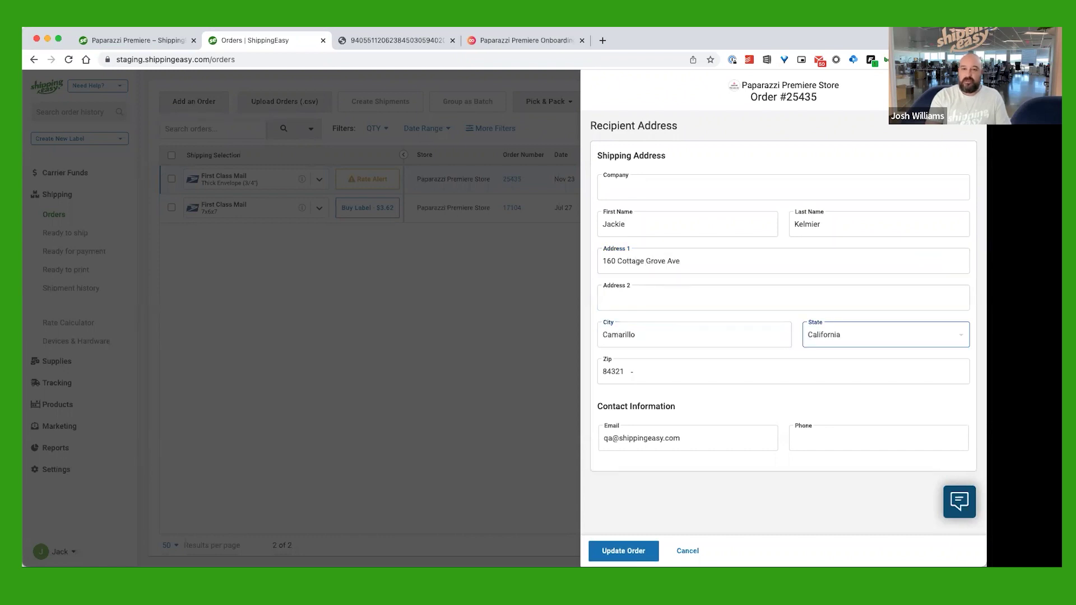
{"action": "key", "text": "Tab"}
{"action": "type", "text": "930"}
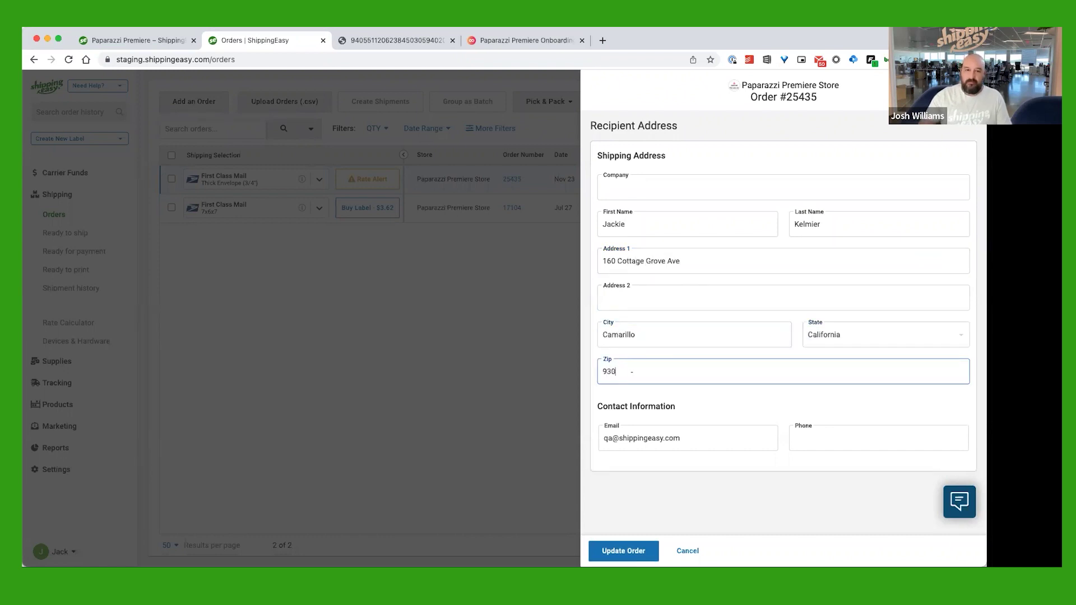
{"action": "type", "text": "12"}
{"action": "left_click", "coordinate": [626, 551]}
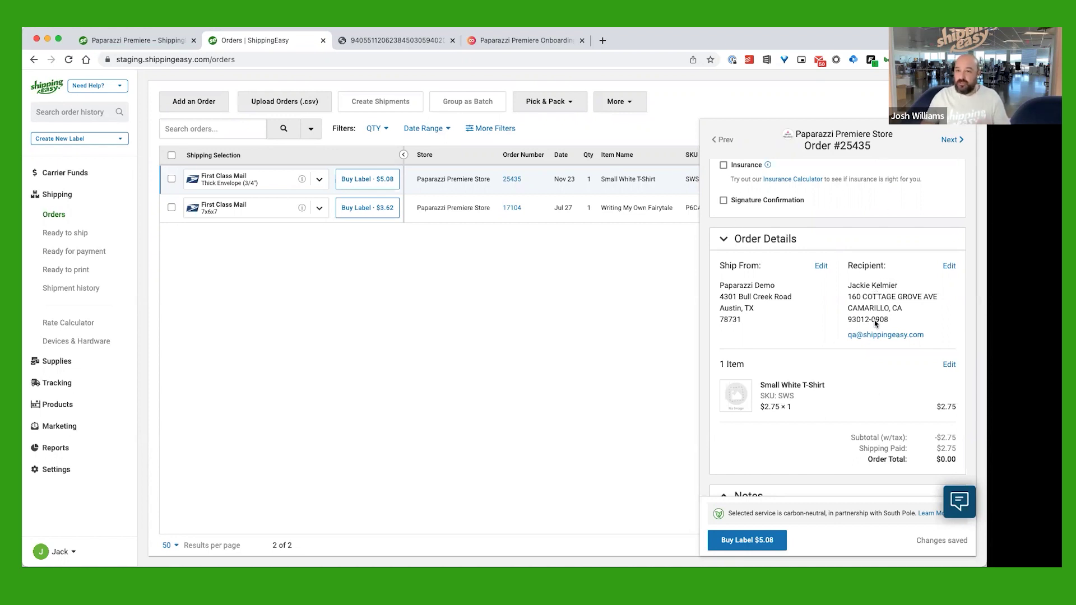
Check order #25435's validated address and $5.08 label, then close its details panel
{"action": "scroll", "coordinate": [885, 303], "scroll_direction": "up", "scroll_amount": 3}
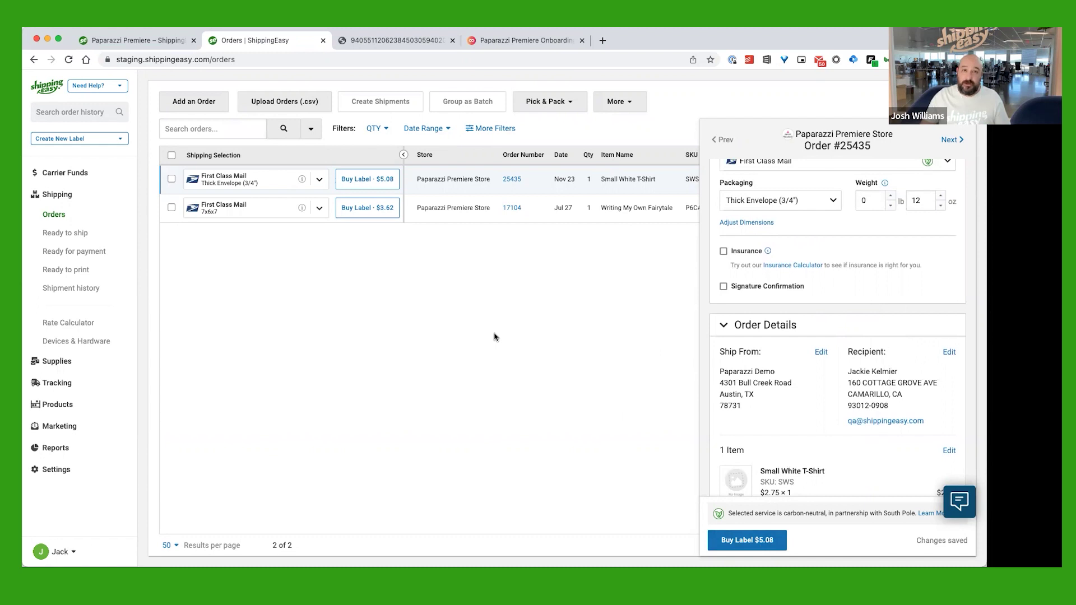
{"action": "left_click", "coordinate": [625, 313]}
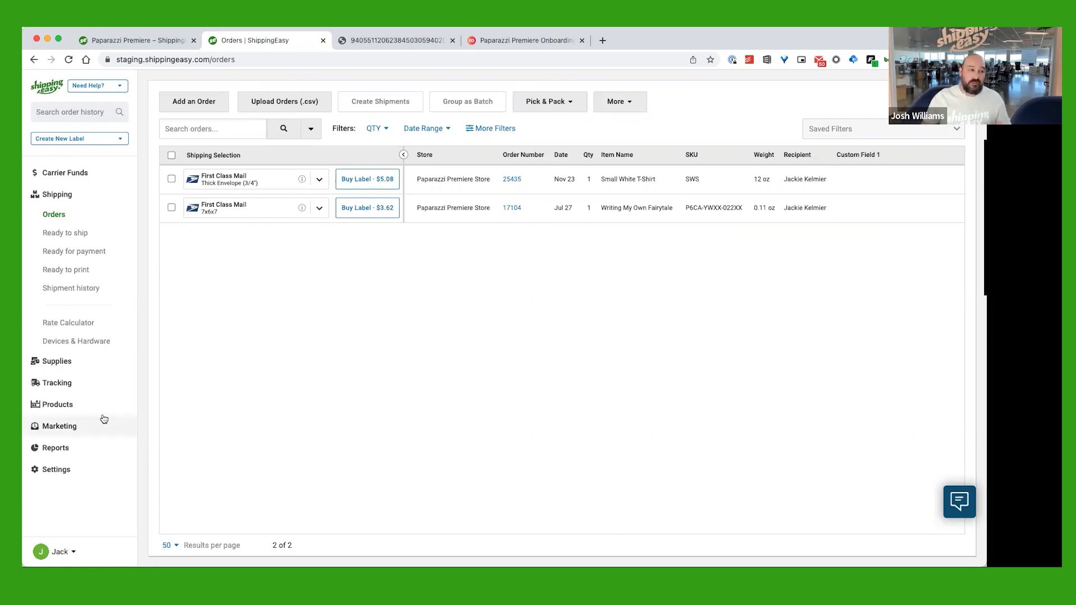
{"action": "left_click", "coordinate": [63, 385]}
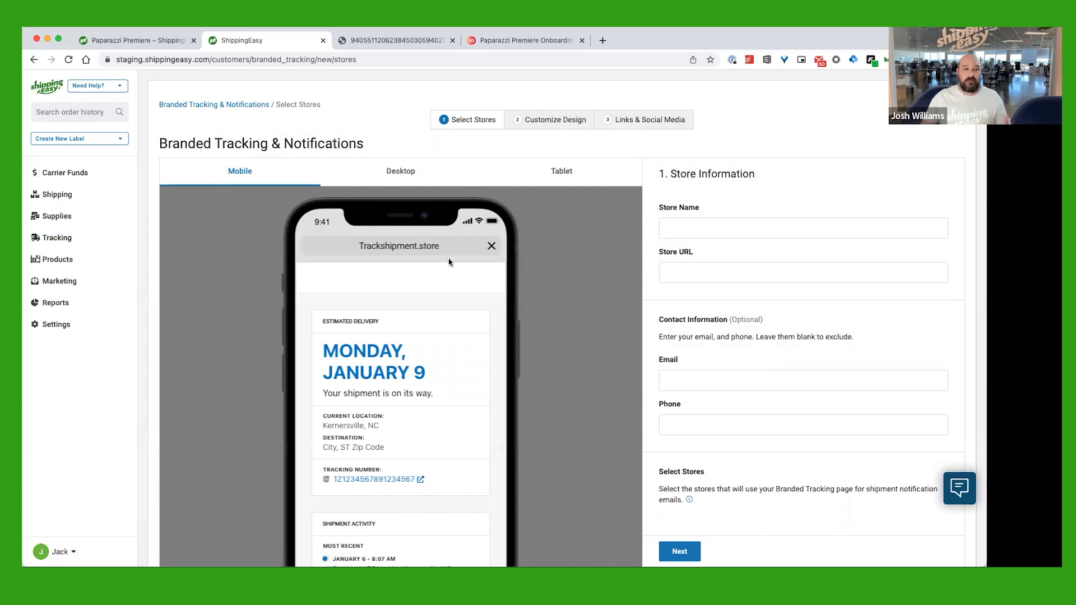
Look over the Branded Tracking setup page and try continuing without a store name
{"action": "scroll", "coordinate": [477, 292], "scroll_direction": "down", "scroll_amount": 2}
{"action": "scroll", "coordinate": [514, 309], "scroll_direction": "down", "scroll_amount": 3}
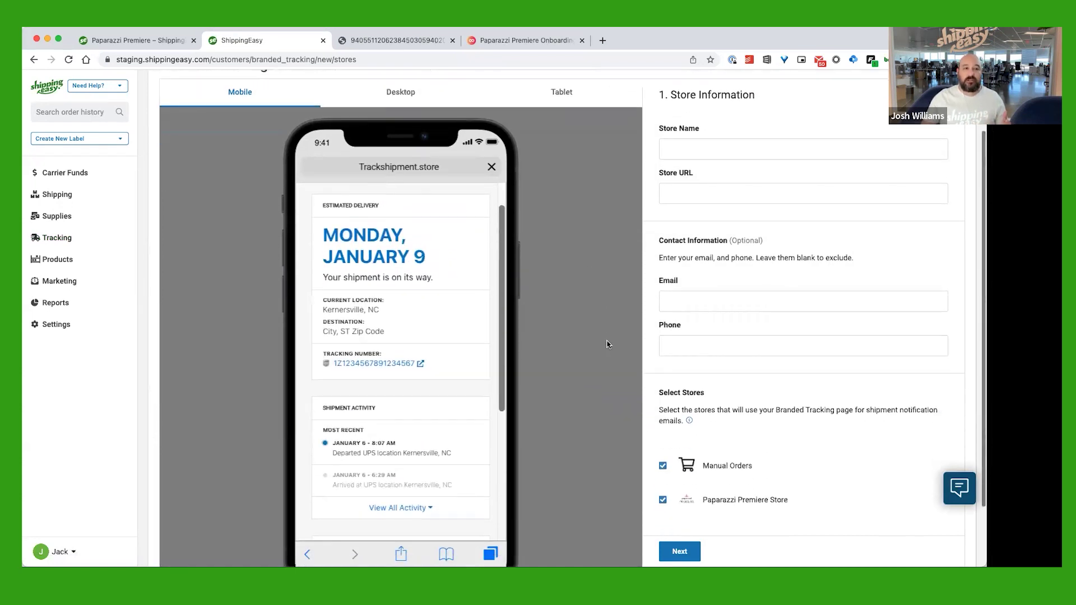
{"action": "scroll", "coordinate": [507, 283], "scroll_direction": "up", "scroll_amount": 2}
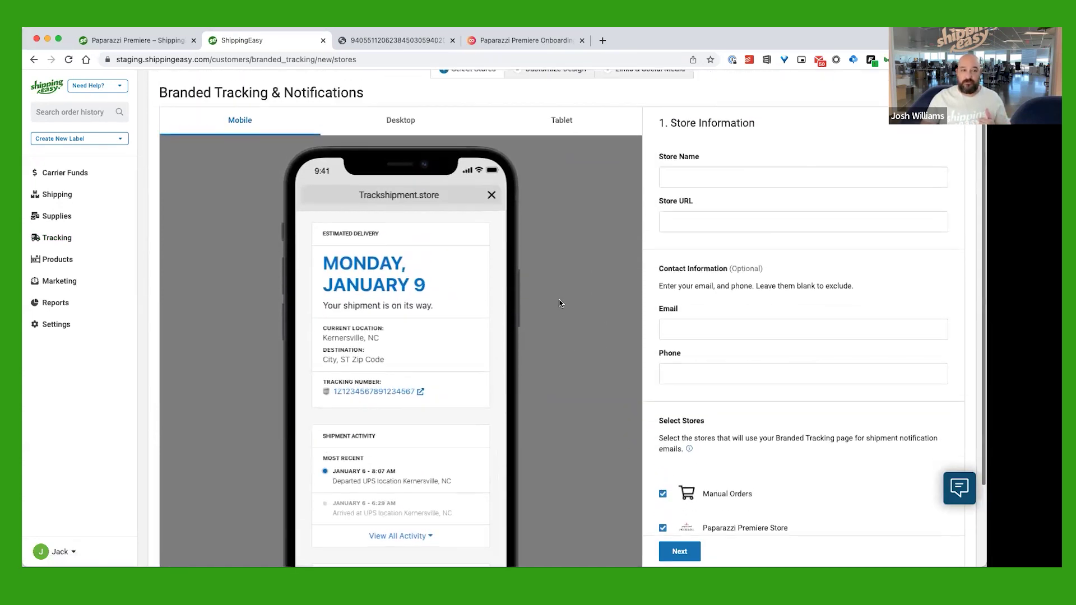
{"action": "scroll", "coordinate": [560, 304], "scroll_direction": "down", "scroll_amount": 1}
{"action": "scroll", "coordinate": [439, 259], "scroll_direction": "up", "scroll_amount": 1}
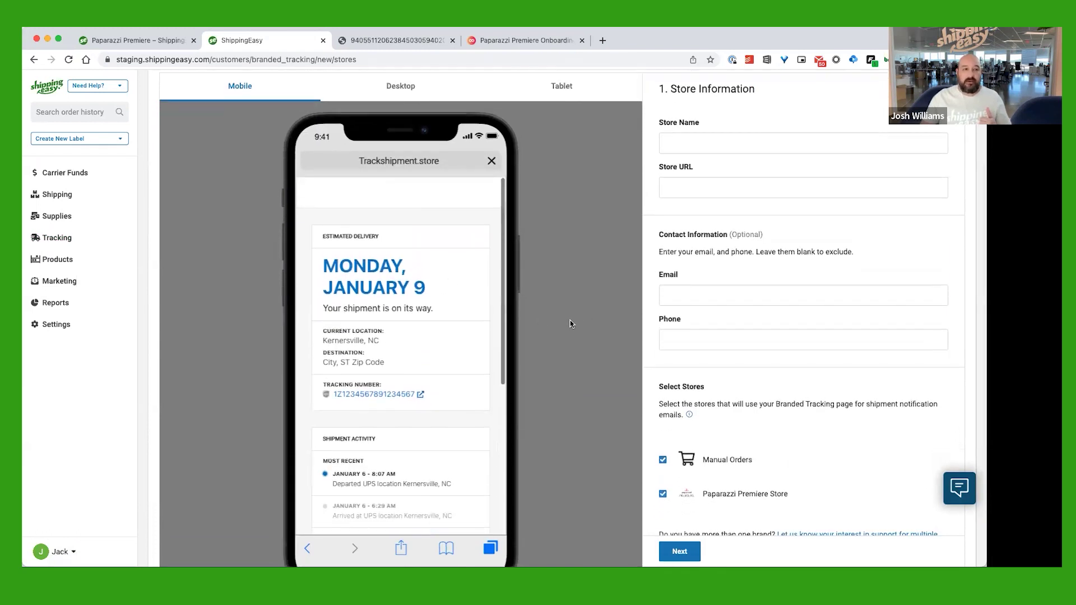
{"action": "scroll", "coordinate": [571, 321], "scroll_direction": "down", "scroll_amount": 1}
{"action": "scroll", "coordinate": [588, 272], "scroll_direction": "up", "scroll_amount": 2}
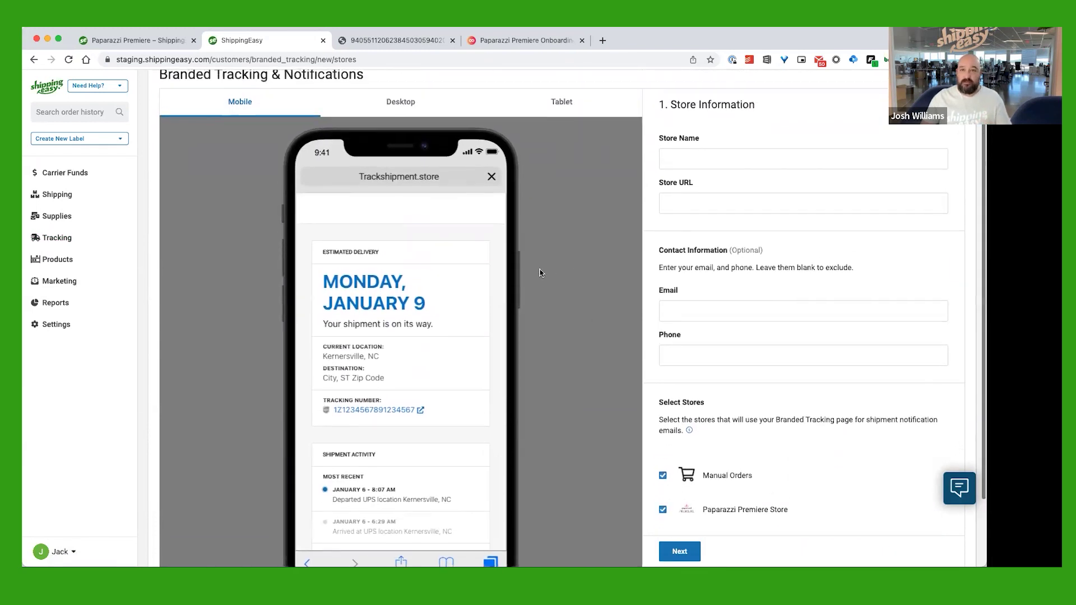
{"action": "scroll", "coordinate": [611, 282], "scroll_direction": "down", "scroll_amount": 2}
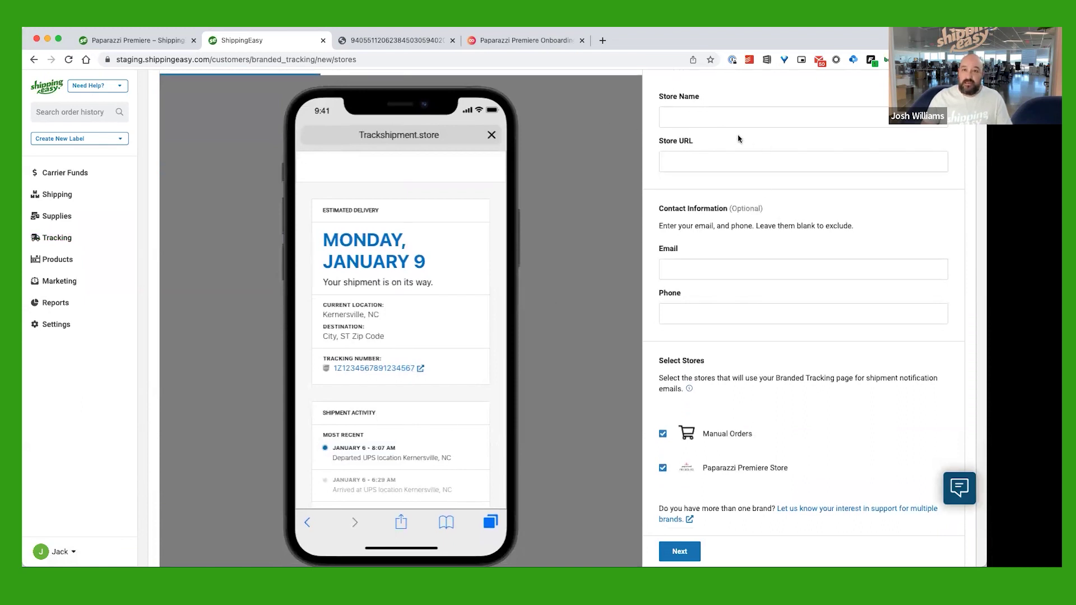
{"action": "scroll", "coordinate": [751, 143], "scroll_direction": "up", "scroll_amount": 2}
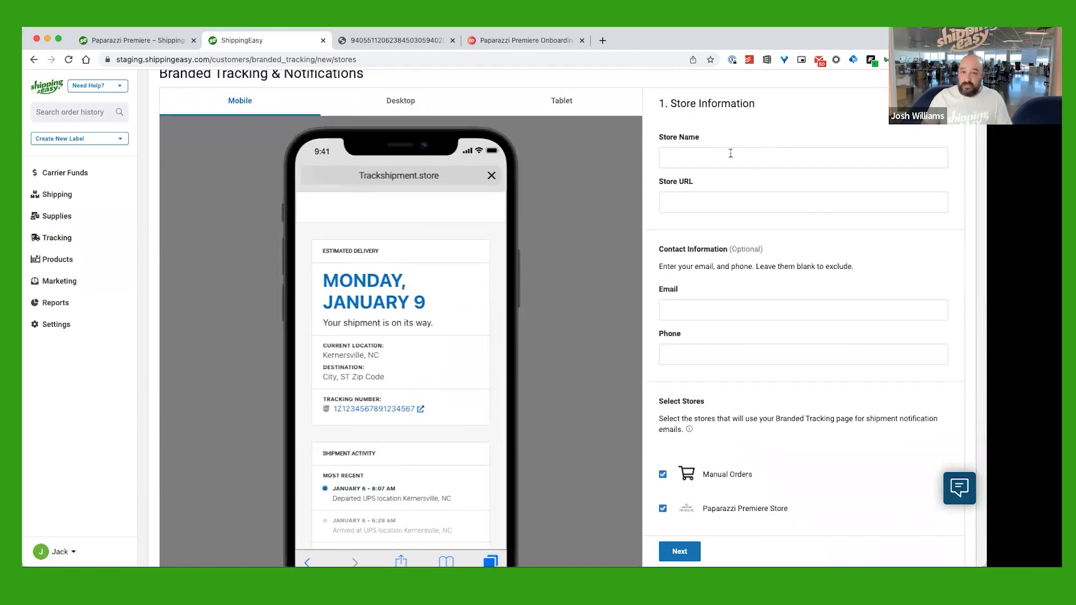
{"action": "scroll", "coordinate": [783, 470], "scroll_direction": "down", "scroll_amount": 3}
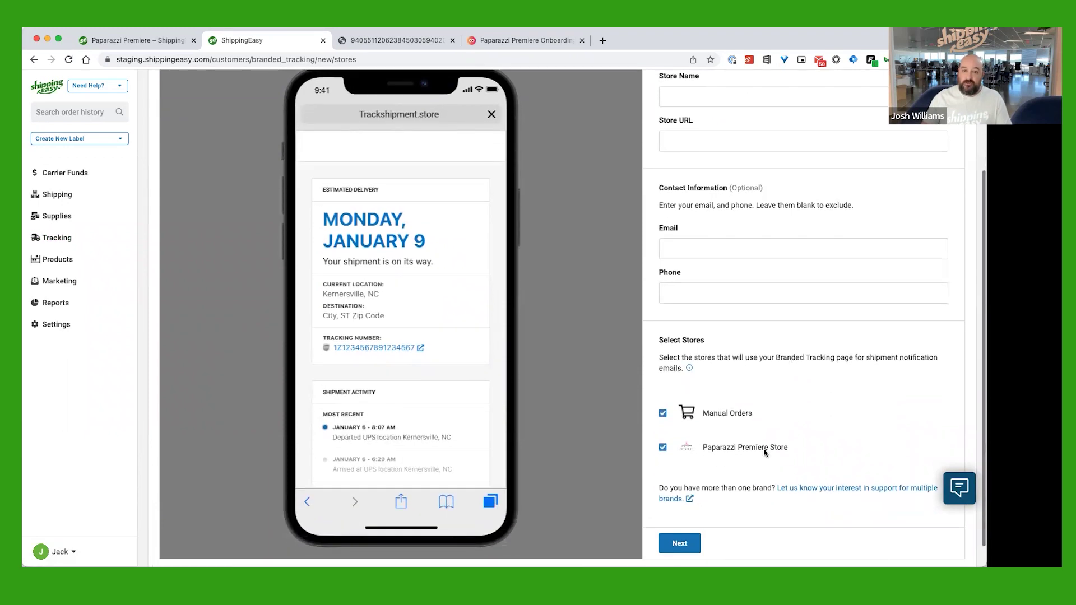
{"action": "left_click", "coordinate": [684, 543]}
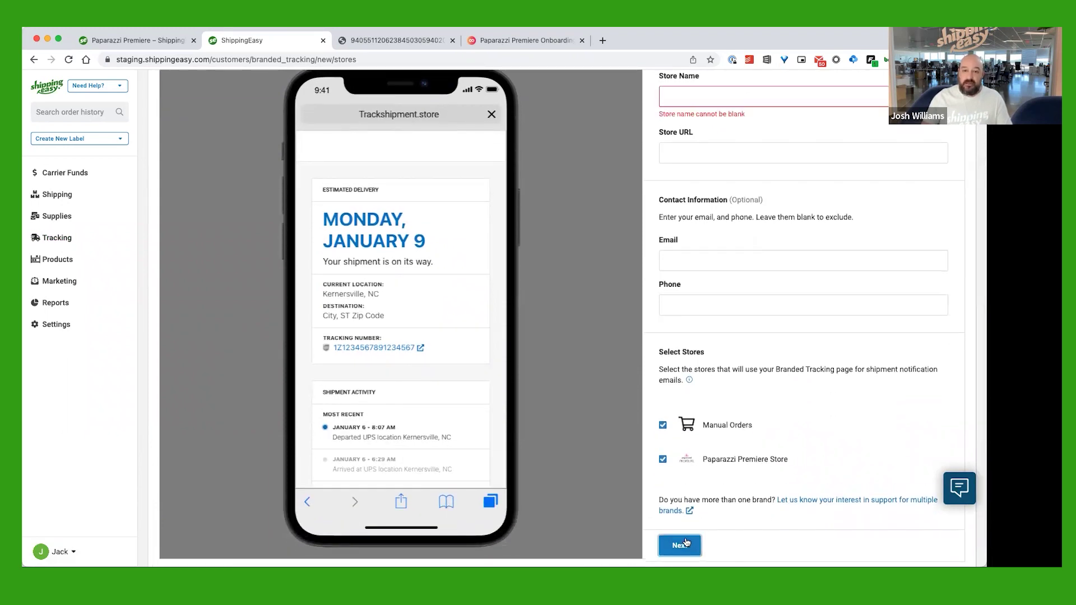
Enter 'my store' as the store name and advance to Customize Design
{"action": "scroll", "coordinate": [749, 499], "scroll_direction": "up", "scroll_amount": 5}
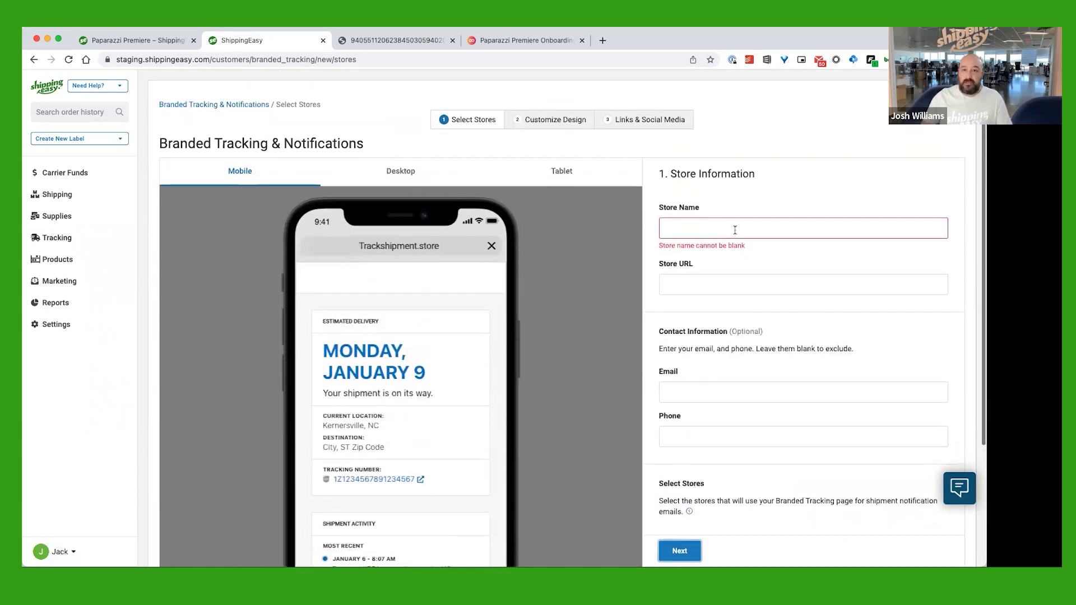
{"action": "left_click", "coordinate": [735, 224]}
{"action": "type", "text": "my store"}
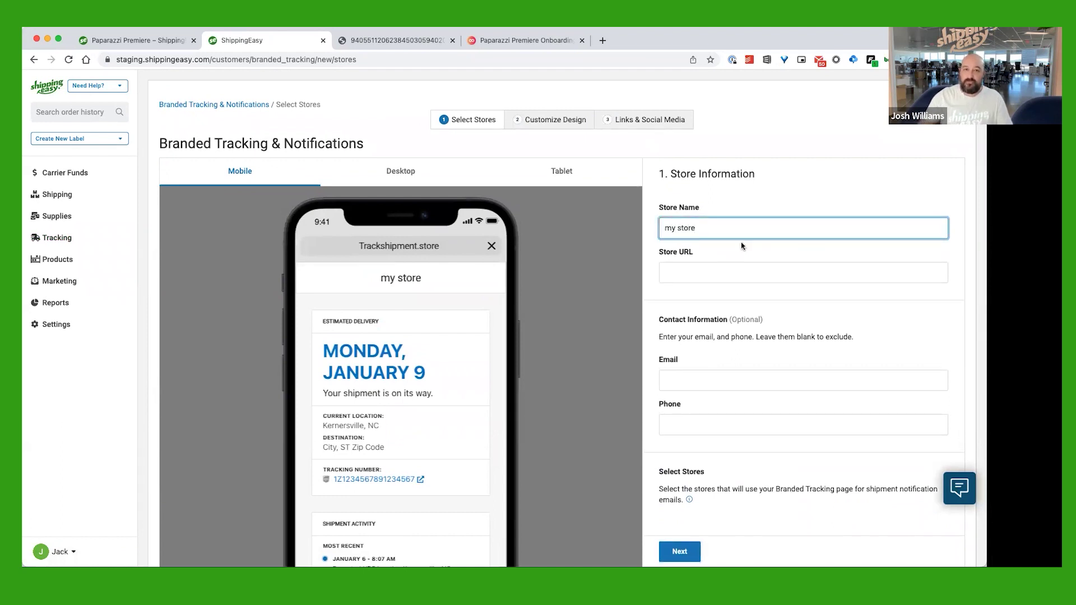
{"action": "scroll", "coordinate": [742, 245], "scroll_direction": "down", "scroll_amount": 3}
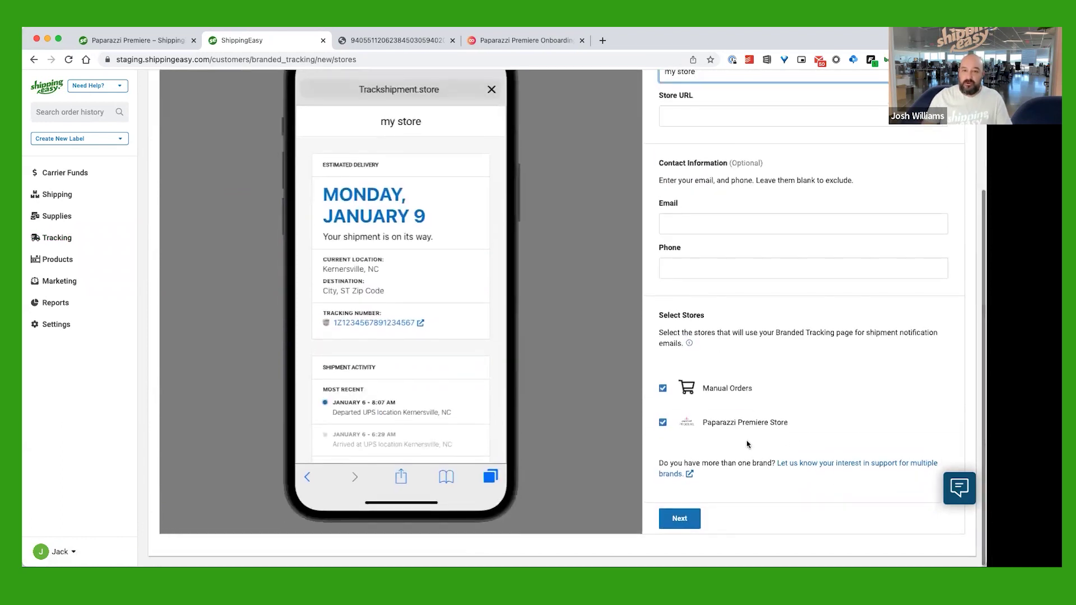
{"action": "left_click", "coordinate": [701, 519]}
Browse the theme list and layout templates, keeping Cobalt and the Simple layout
{"action": "left_click", "coordinate": [824, 268]}
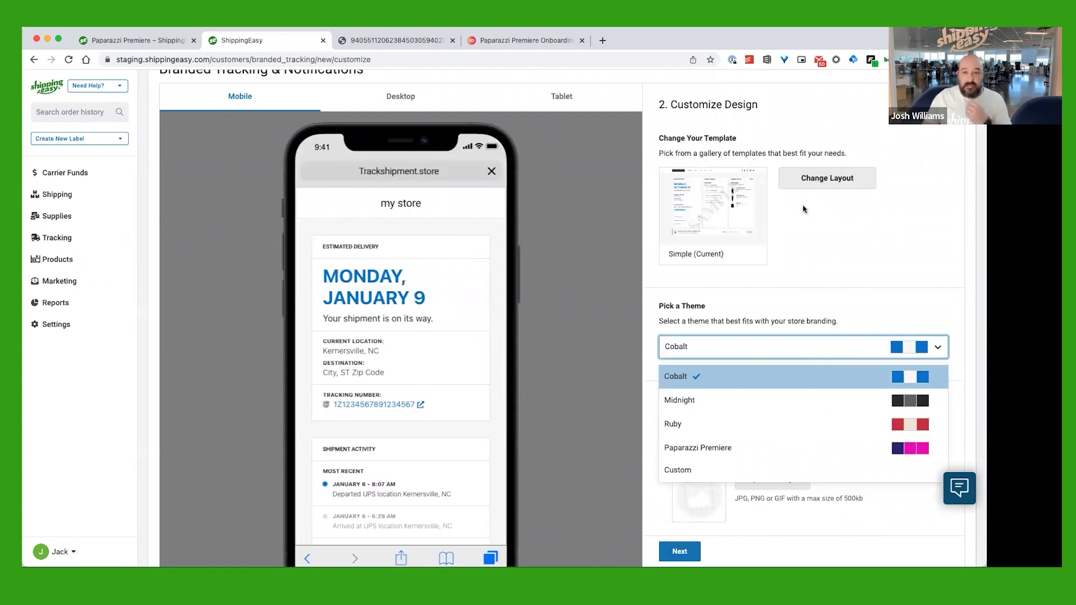
{"action": "left_click", "coordinate": [868, 256]}
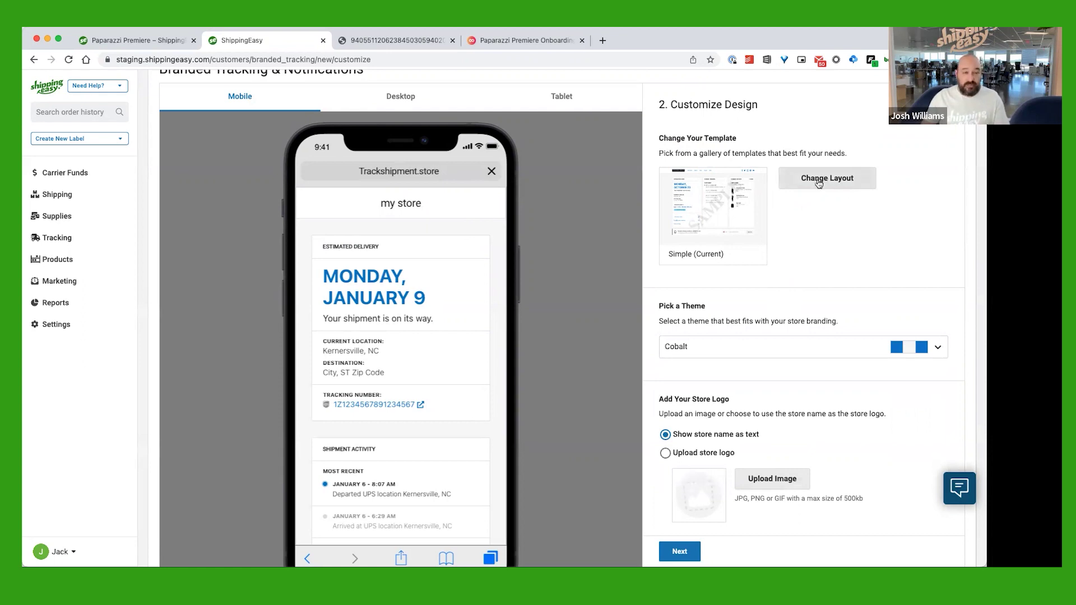
{"action": "left_click", "coordinate": [819, 184]}
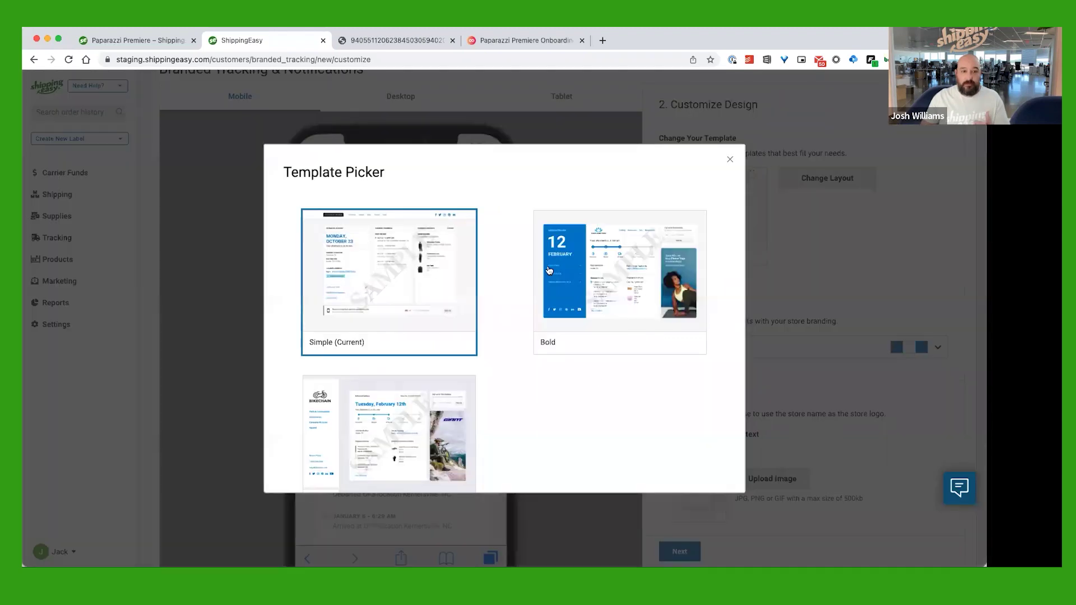
{"action": "left_click", "coordinate": [732, 160]}
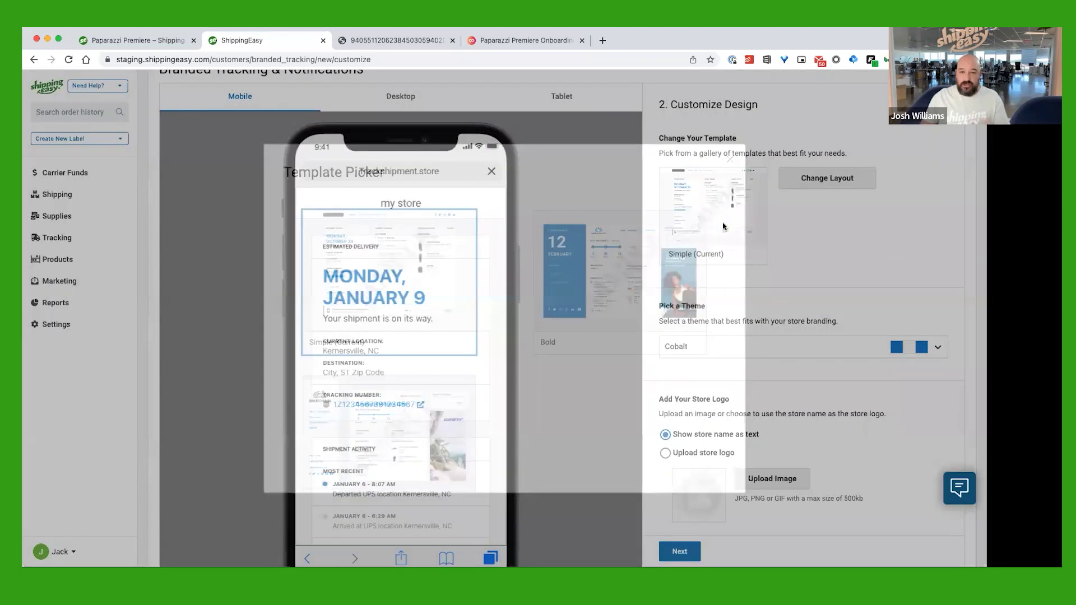
{"action": "scroll", "coordinate": [835, 289], "scroll_direction": "down", "scroll_amount": 3}
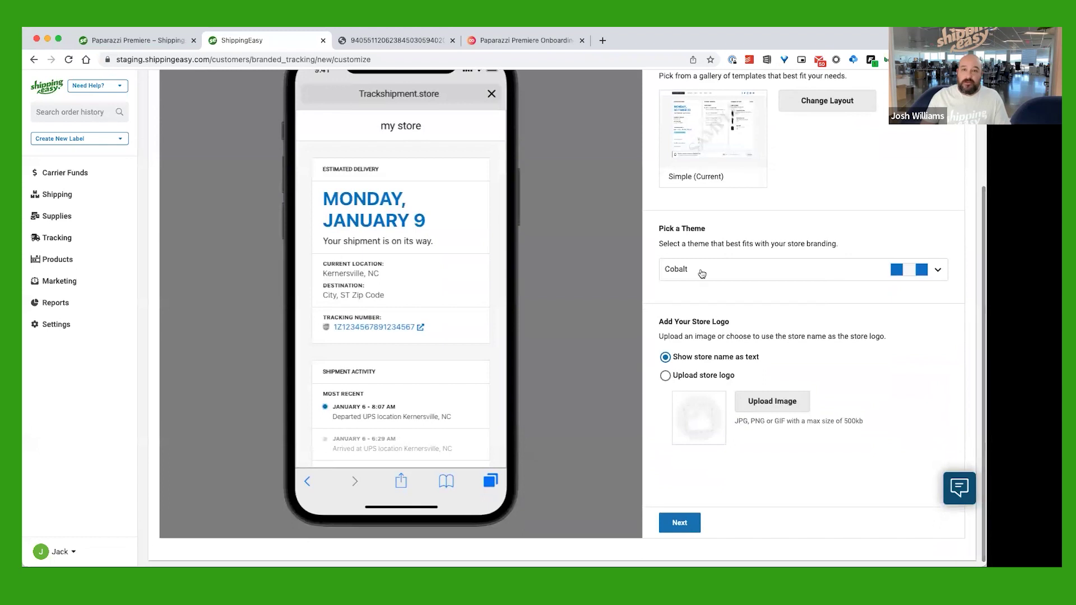
Apply the Paparazzi Premiere theme and continue to Links & Social Media
{"action": "left_click", "coordinate": [776, 271]}
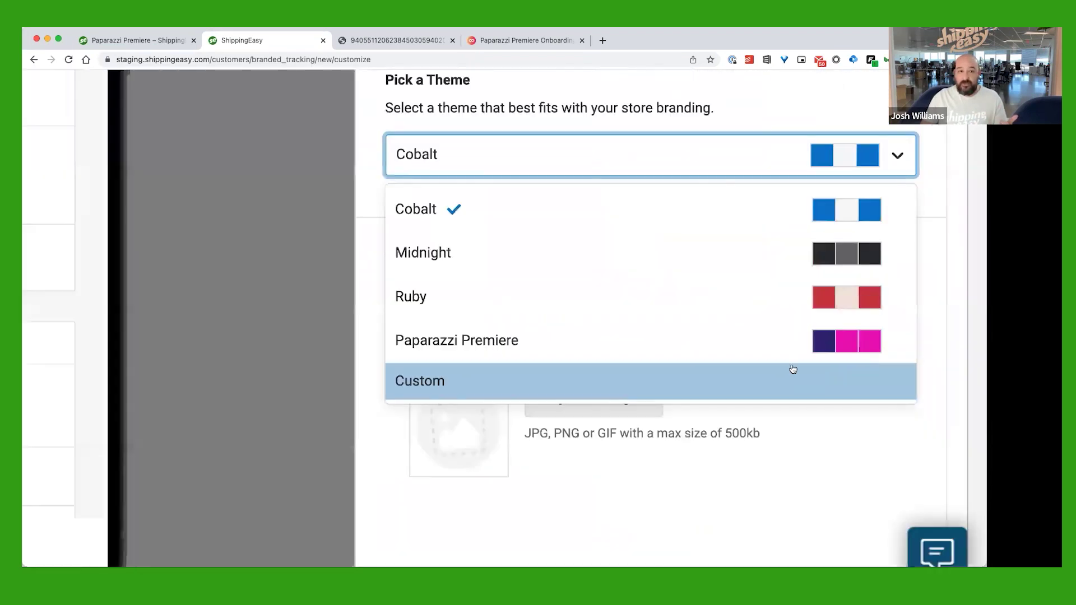
{"action": "scroll", "coordinate": [783, 369], "scroll_direction": "down", "scroll_amount": 1}
{"action": "left_click", "coordinate": [783, 368]}
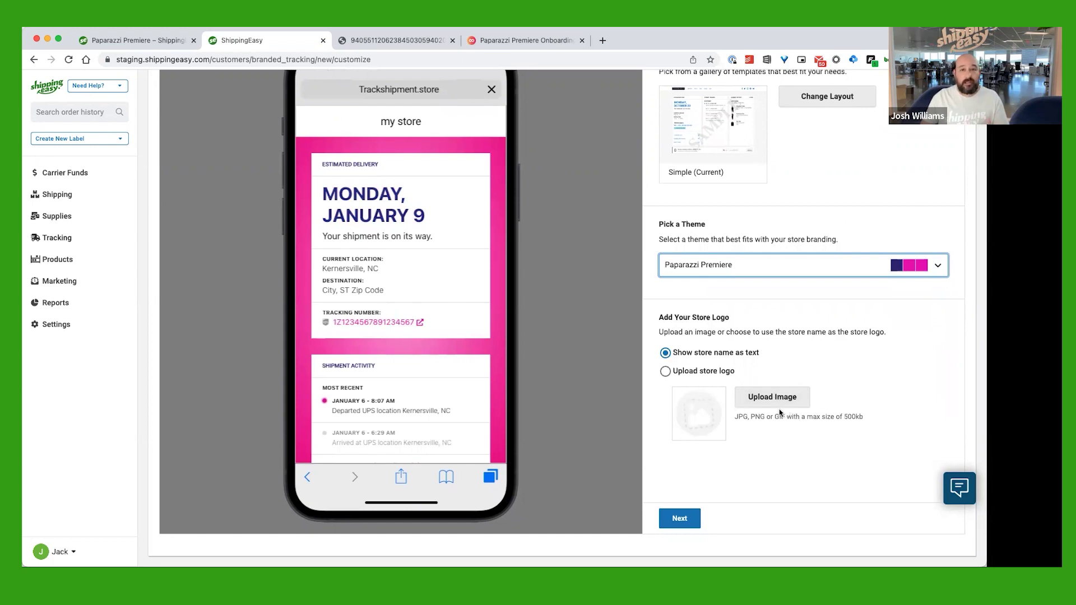
{"action": "left_click", "coordinate": [686, 522]}
Leave all menu link, social and return policy fields blank and publish the tracking page
{"action": "scroll", "coordinate": [799, 407], "scroll_direction": "up", "scroll_amount": 1}
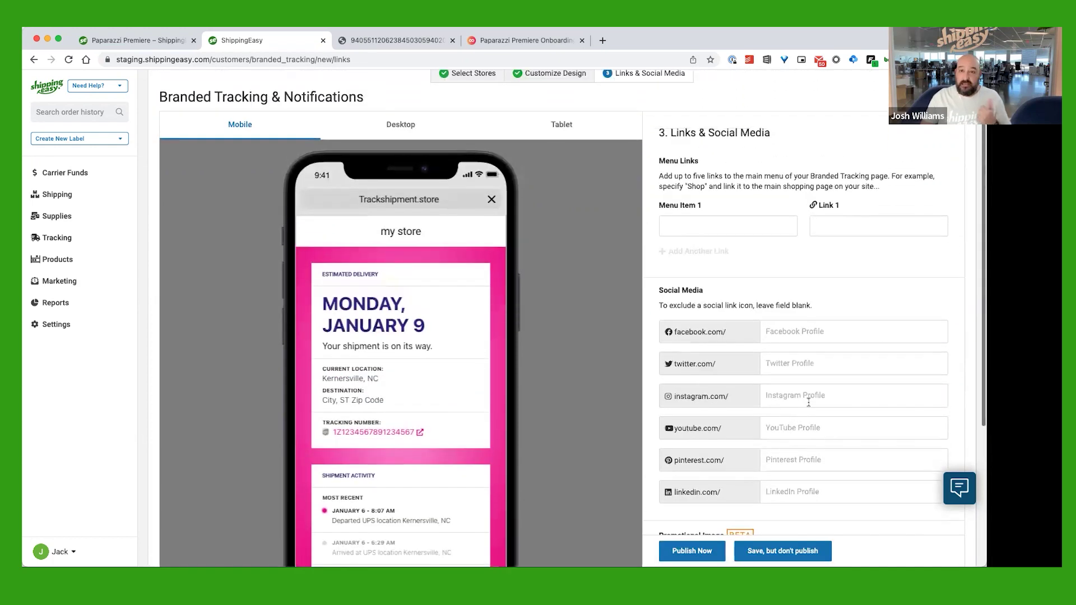
{"action": "scroll", "coordinate": [692, 310], "scroll_direction": "down", "scroll_amount": 1}
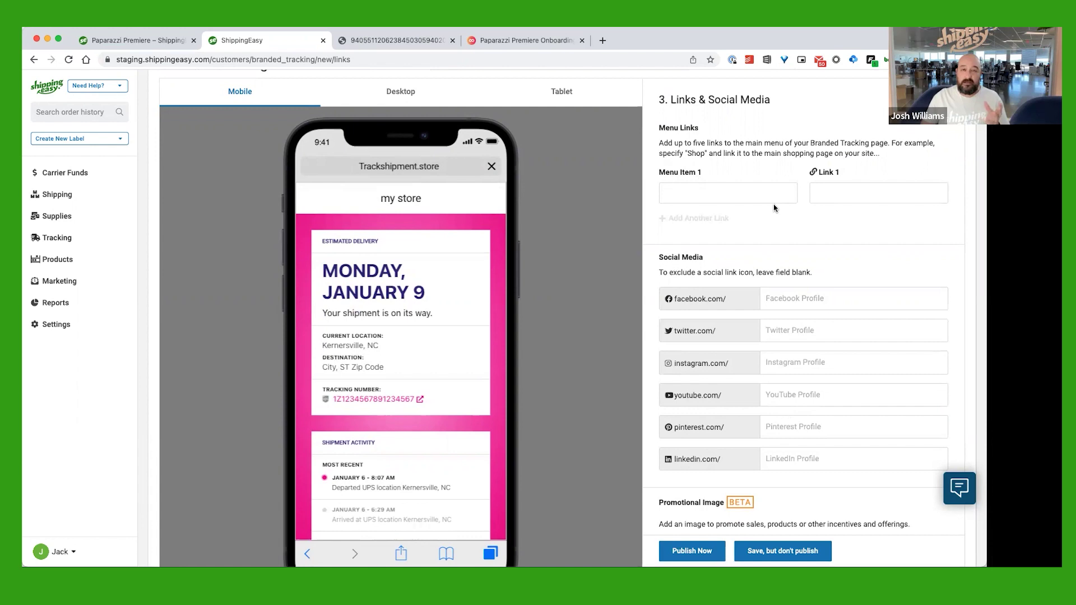
{"action": "scroll", "coordinate": [807, 224], "scroll_direction": "down", "scroll_amount": 1}
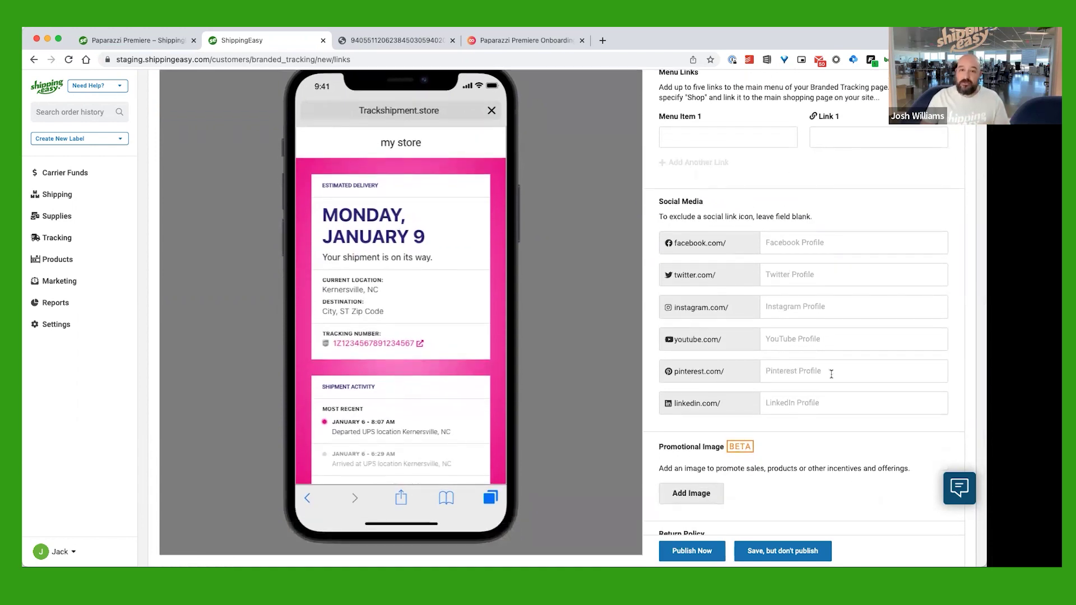
{"action": "scroll", "coordinate": [829, 370], "scroll_direction": "down", "scroll_amount": 1}
{"action": "scroll", "coordinate": [829, 369], "scroll_direction": "down", "scroll_amount": 2}
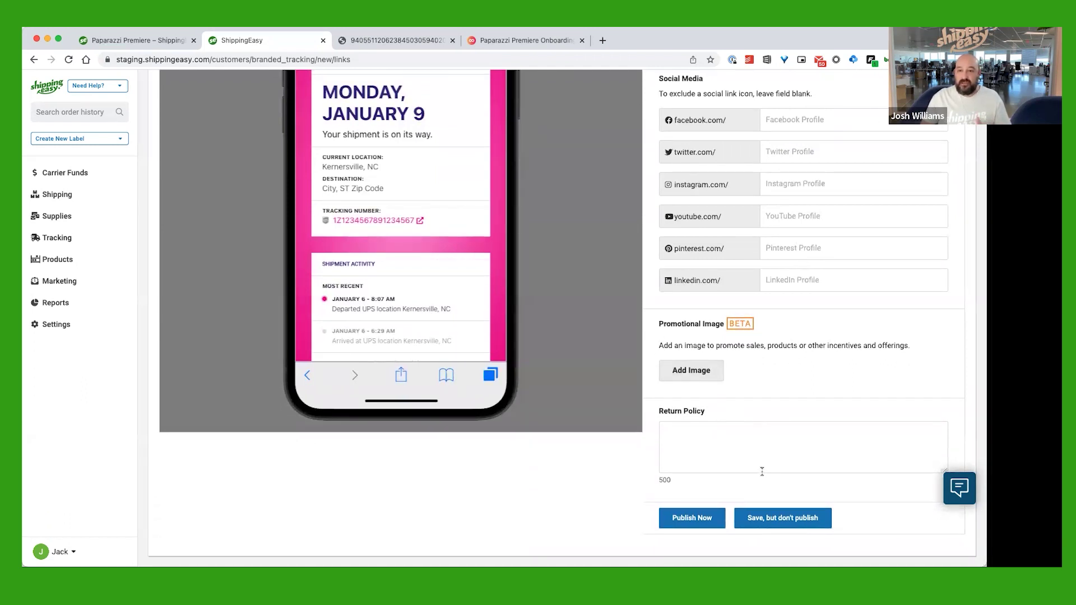
{"action": "left_click", "coordinate": [693, 520]}
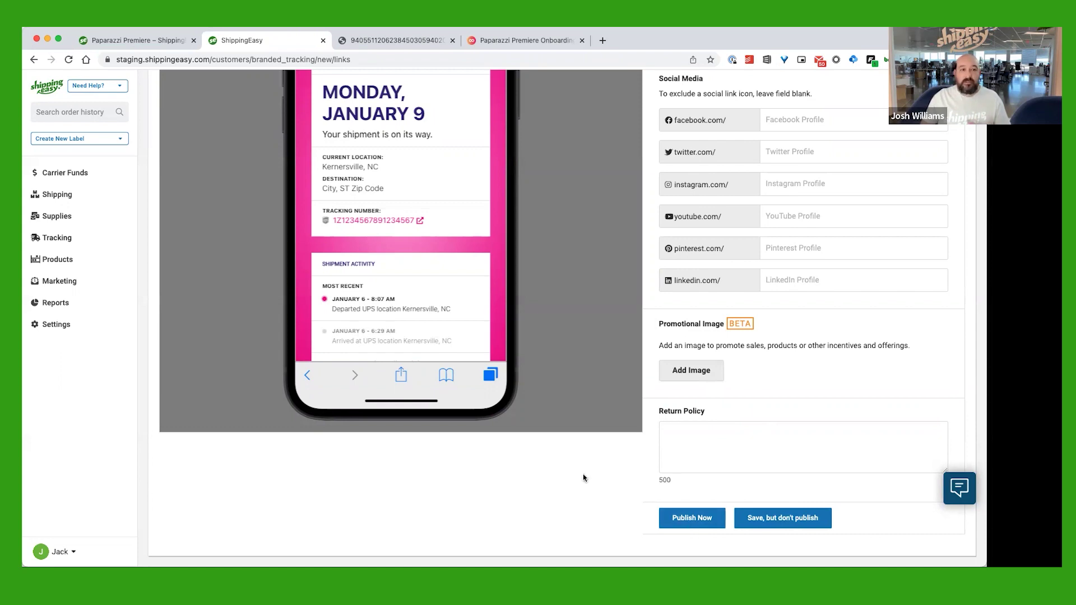